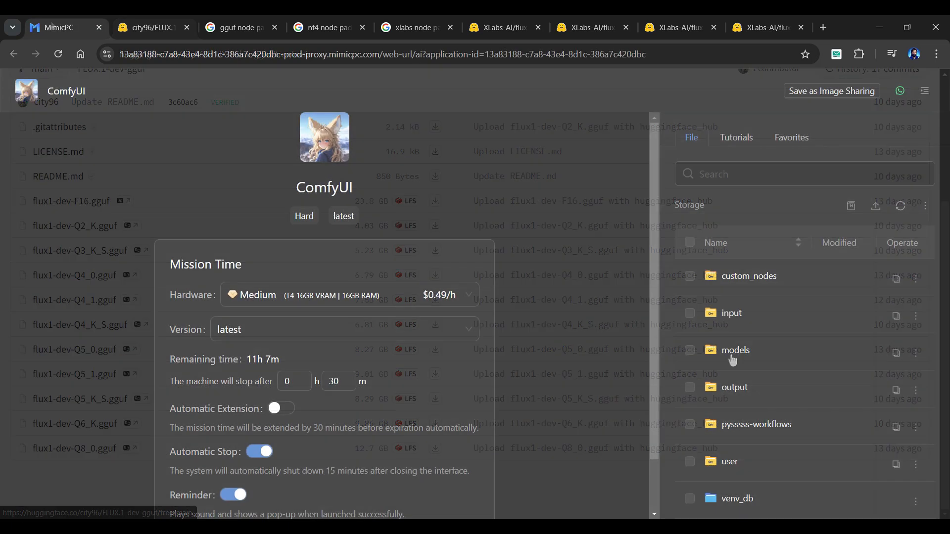
Open the unet folder inside the models storage folder and start an upload there.
left_click(722, 349)
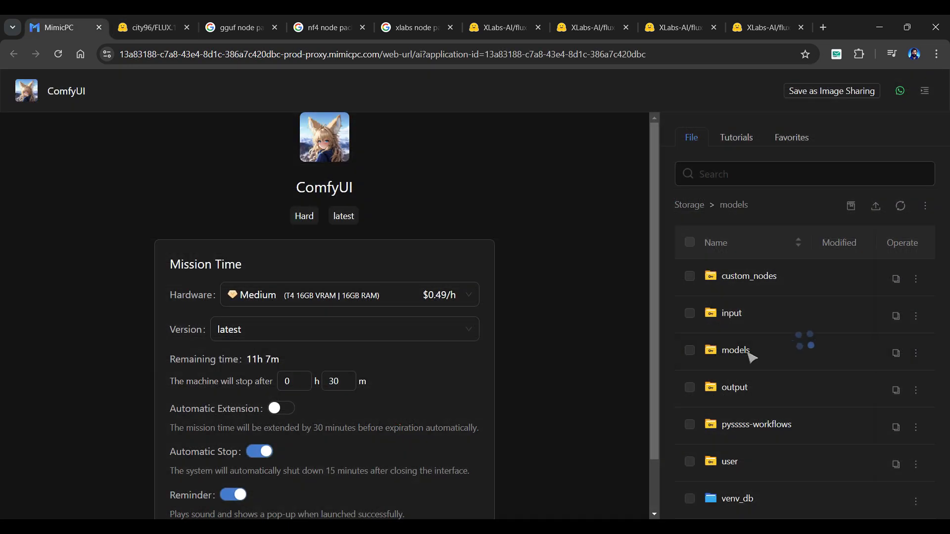
scroll(791, 357, "down", 3)
left_click(781, 378)
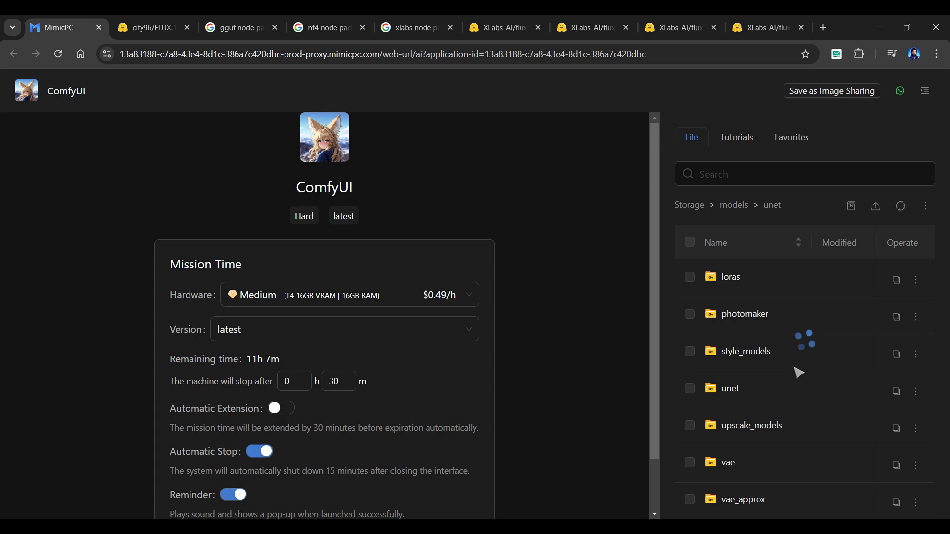
left_click(875, 206)
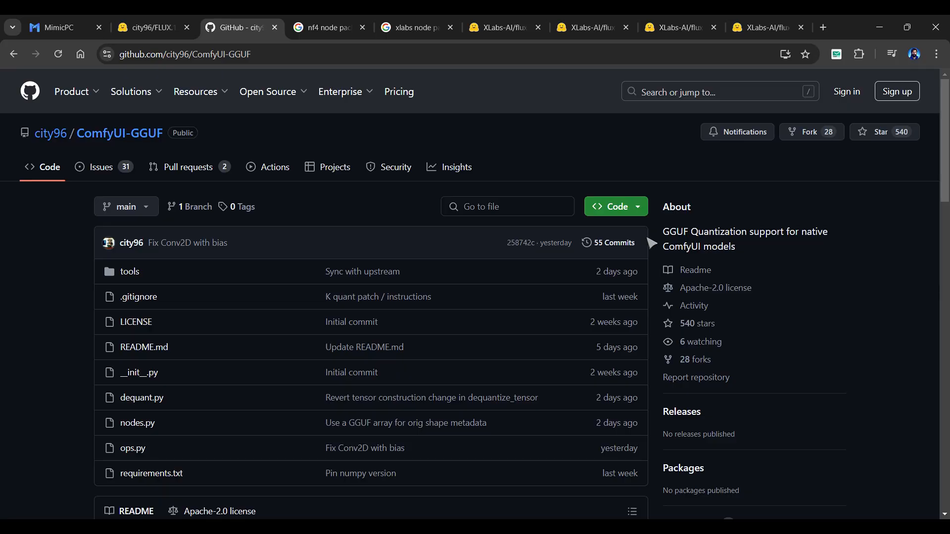
Copy the HTTPS clone URL of the city96/ComfyUI-GGUF repository and paste it as an upload source for the custom_nodes folder.
left_click(640, 213)
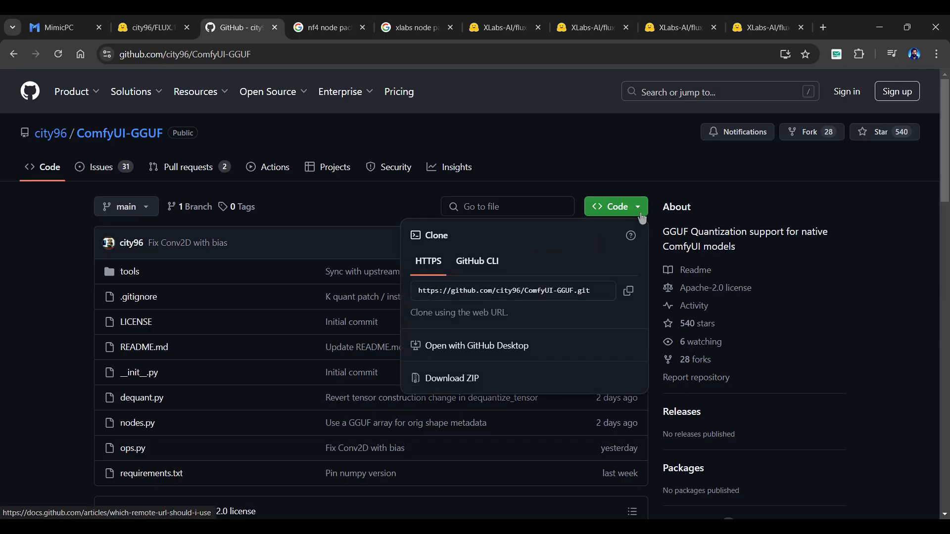
left_click(628, 291)
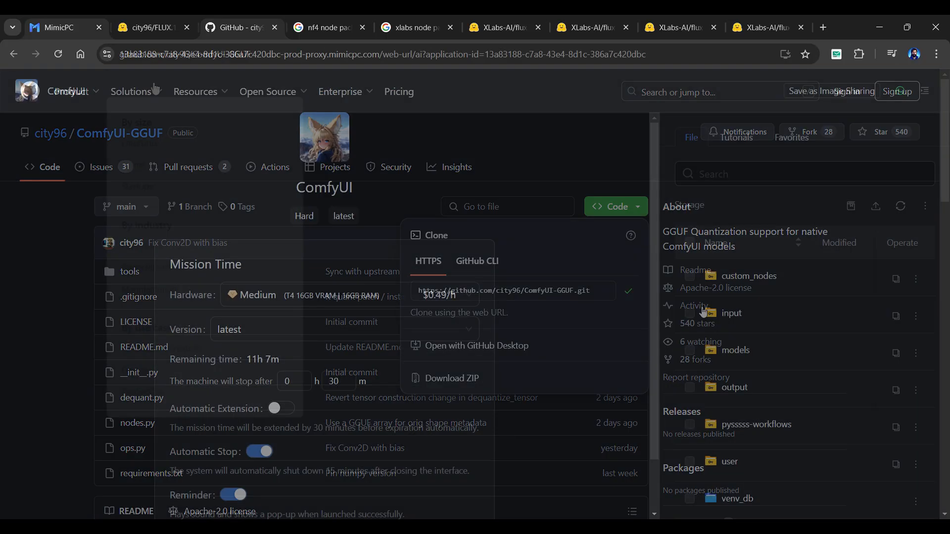
left_click(876, 206)
left_click(791, 400)
key("ctrl+v")
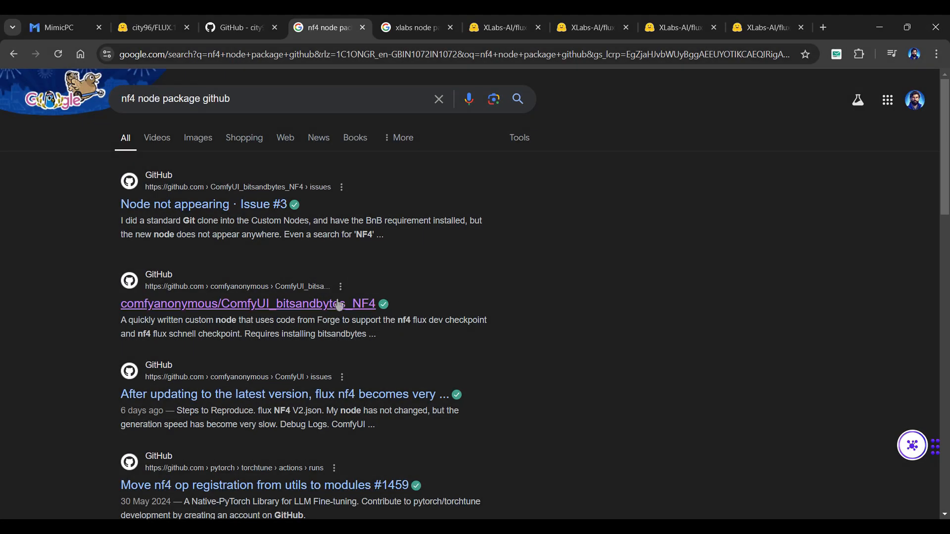
Copy the clone URL of comfyanonymous/ComfyUI_bitsandbytes_NF4 and paste it as an upload source for the custom_nodes folder.
left_click(317, 308)
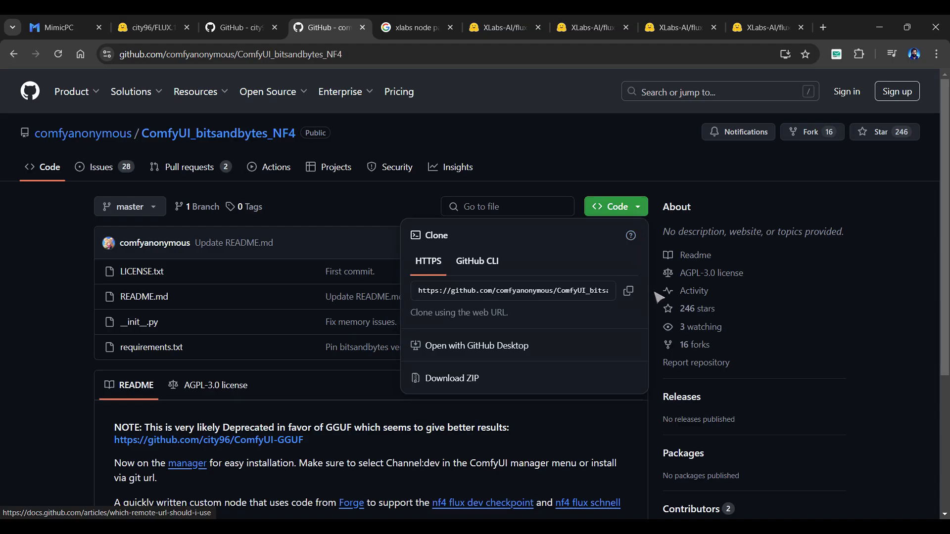
left_click(629, 291)
left_click(60, 27)
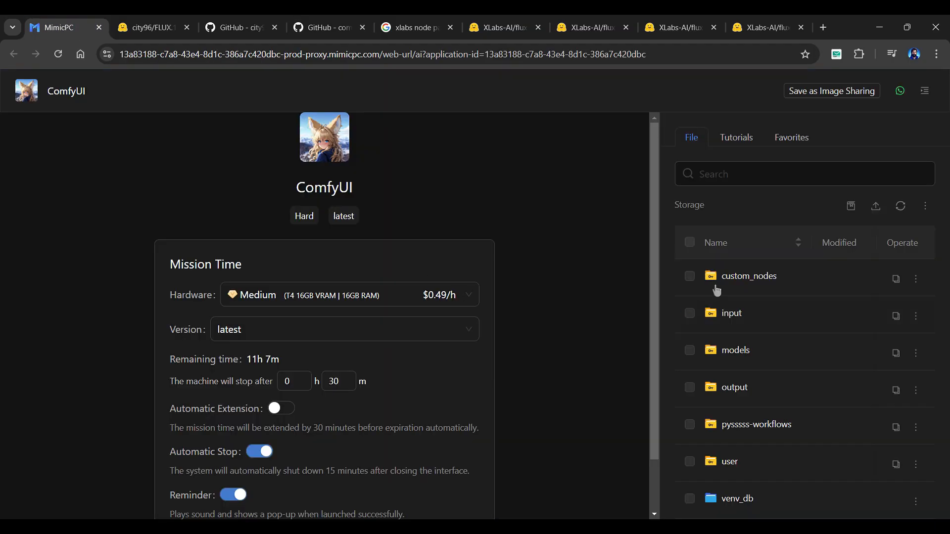
left_click(733, 276)
left_click(876, 206)
left_click(756, 400)
key("ctrl+v")
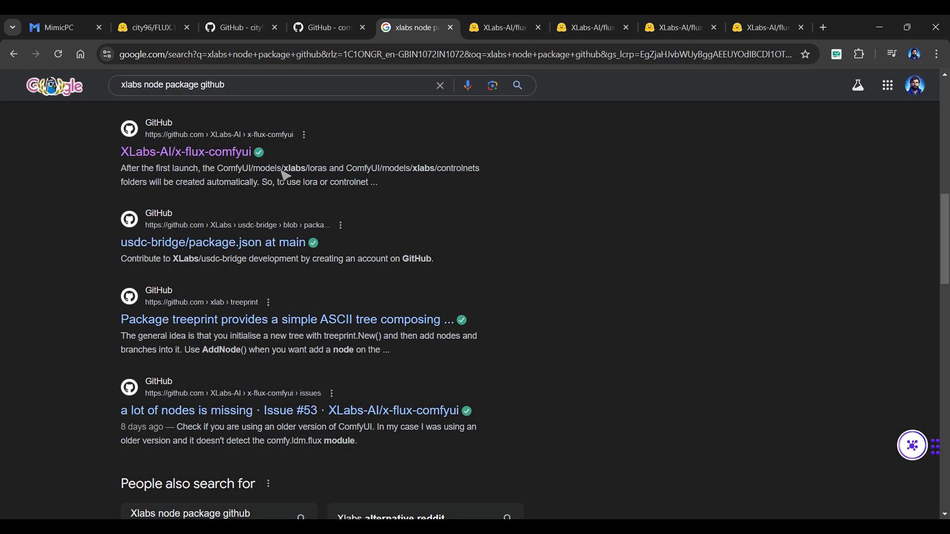
Copy the clone URL of XLabs-AI/x-flux-comfyui and paste it as an upload source for the custom_nodes folder.
left_click(215, 154)
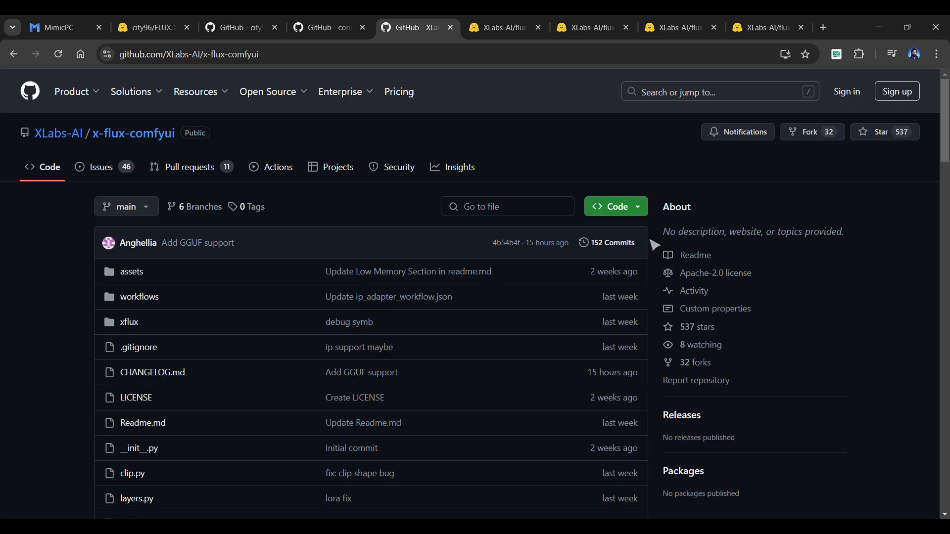
left_click(617, 206)
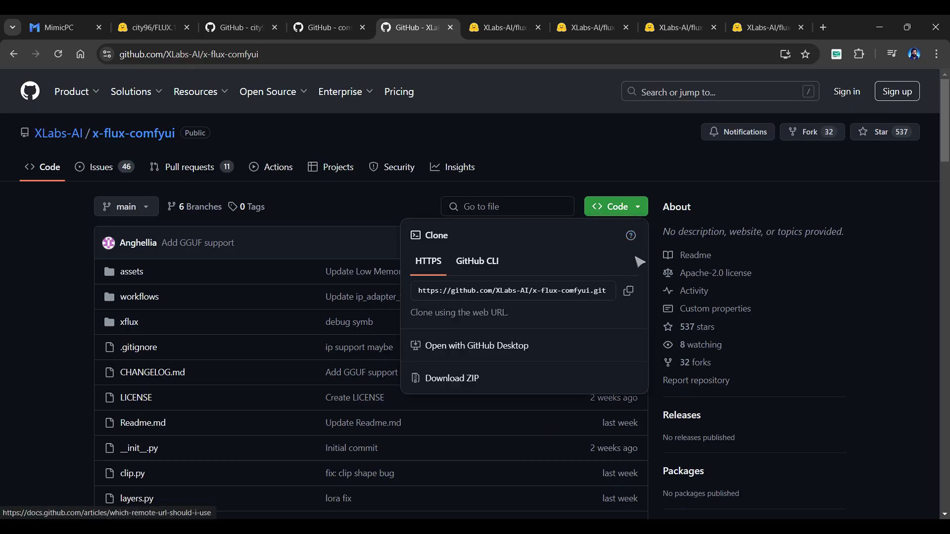
left_click(628, 292)
key("ctrl+1")
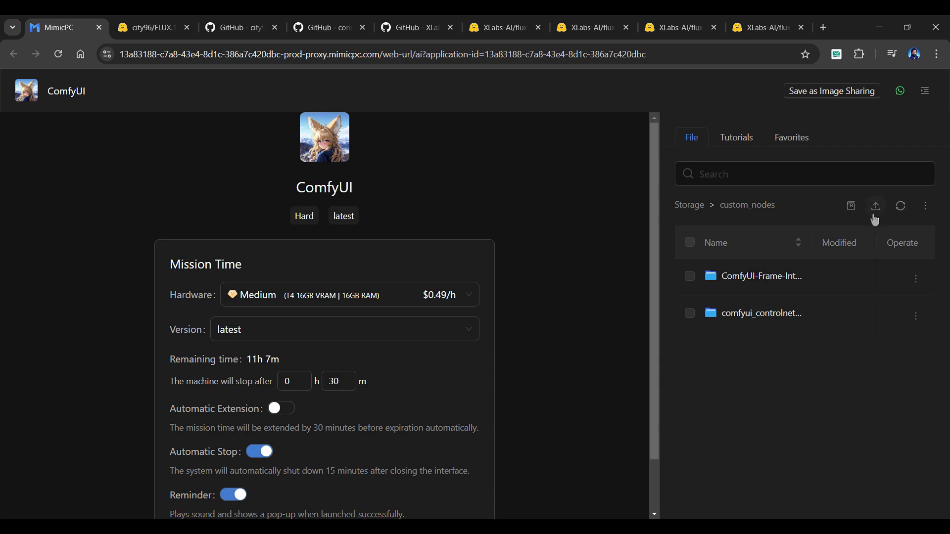
left_click(876, 206)
left_click(775, 398)
key("ctrl+v")
Review the XLabs-AI flux-lora-collection files, and start an upload in the loras folder under models.
key("ctrl+6")
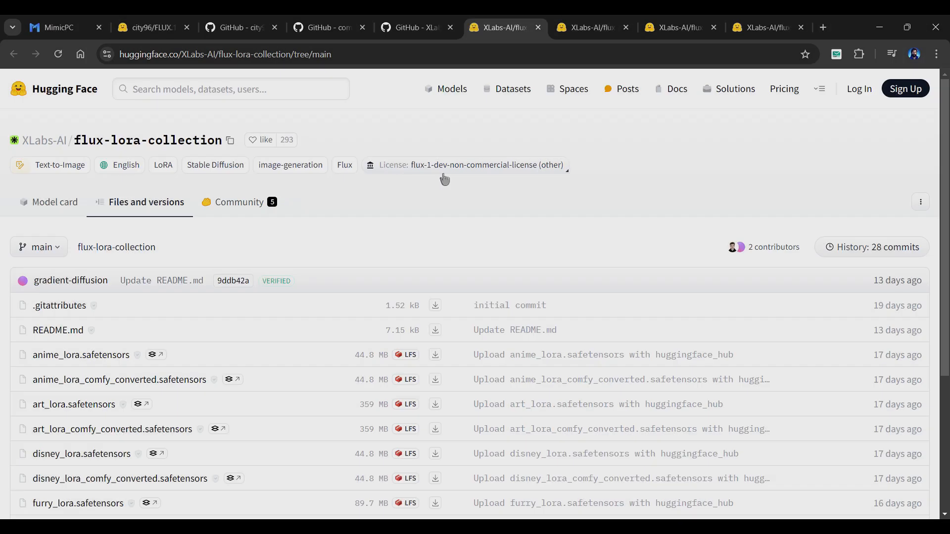
scroll(499, 225, "down", 4)
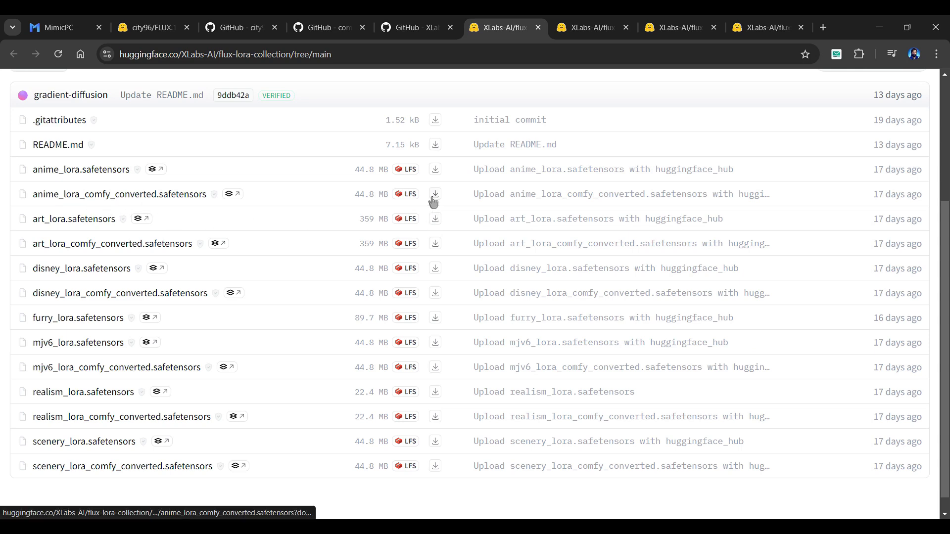
key("ctrl+1")
left_click(758, 350)
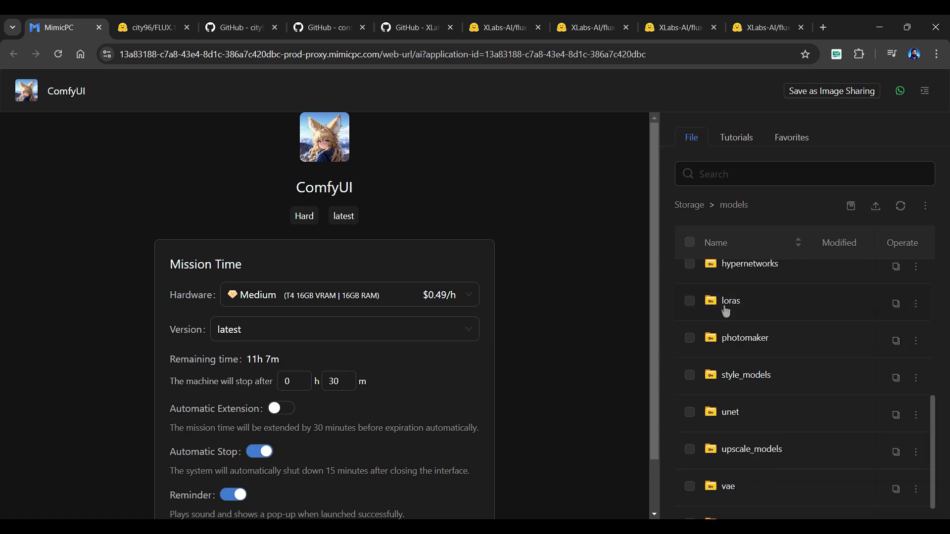
left_click(785, 307)
left_click(876, 206)
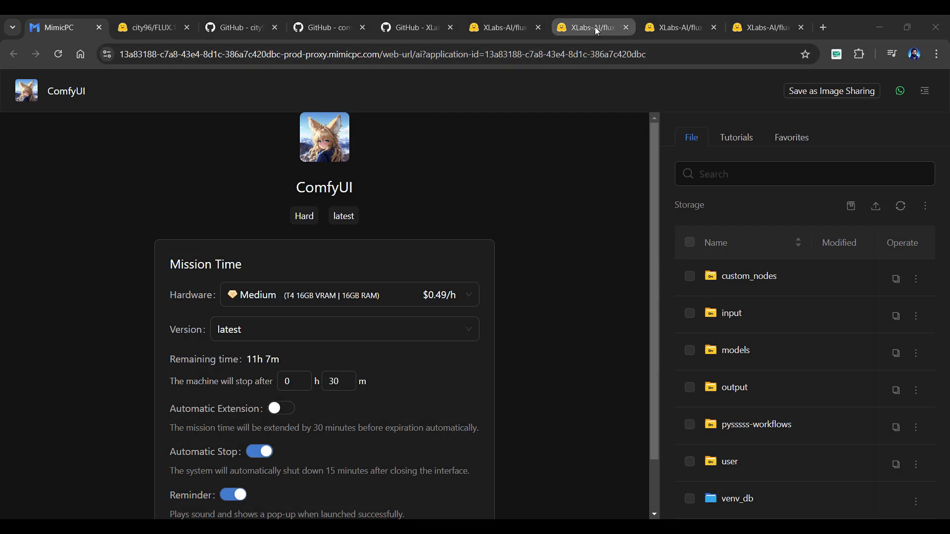
View the XLabs-AI Flux ControlNet file pages on Hugging Face, including flux-controlnet-canny-v3 and flux-controlnet-depth-v3.
left_click(595, 26)
left_click(682, 28)
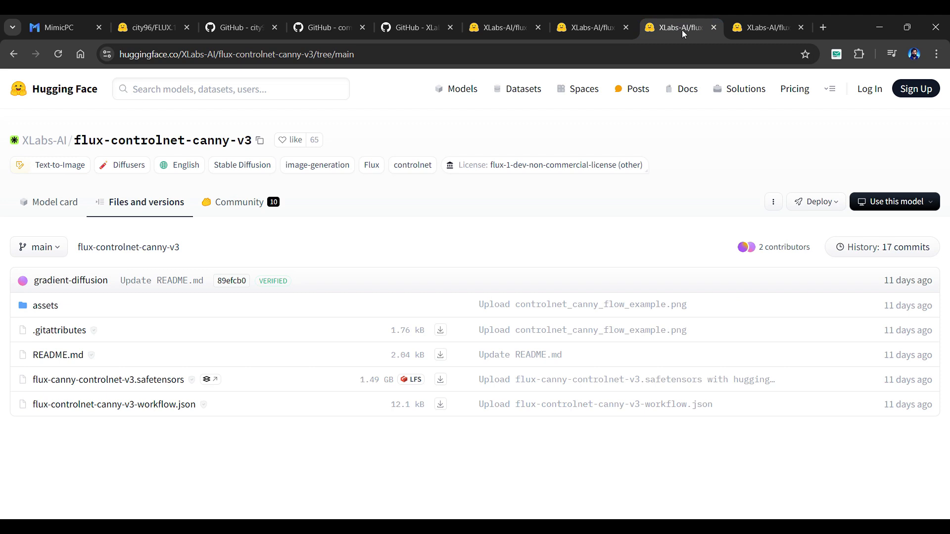
left_click(773, 28)
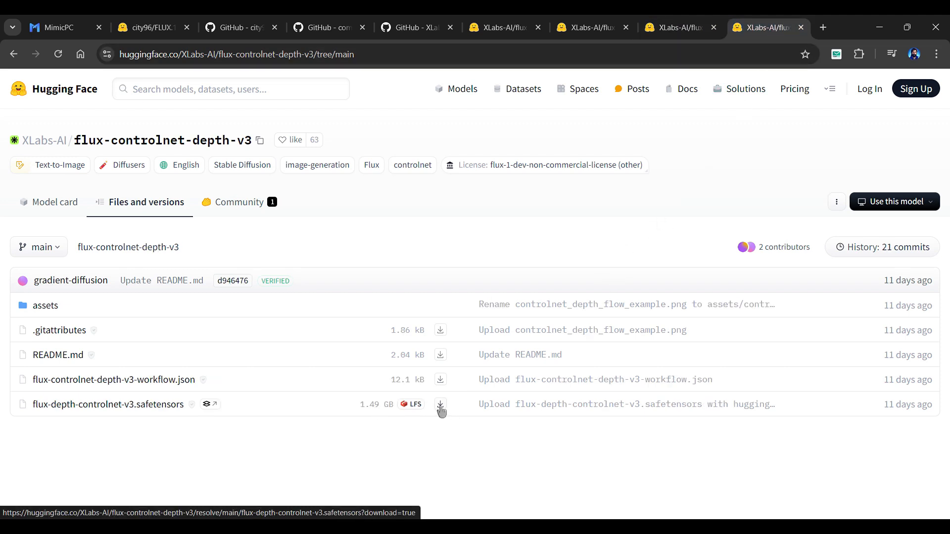
Switch back to MimicPC and create a new folder named xlabs inside the models folder.
left_click(63, 27)
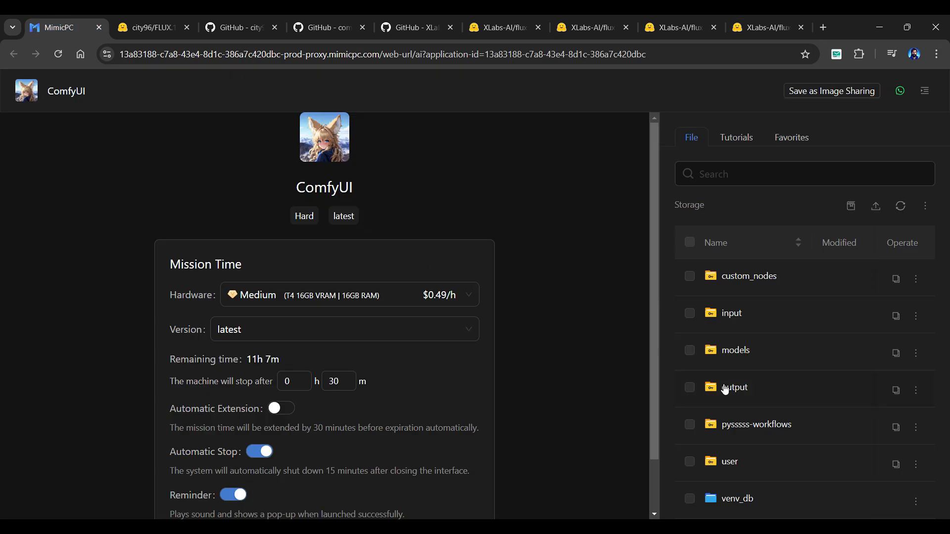
left_click(743, 351)
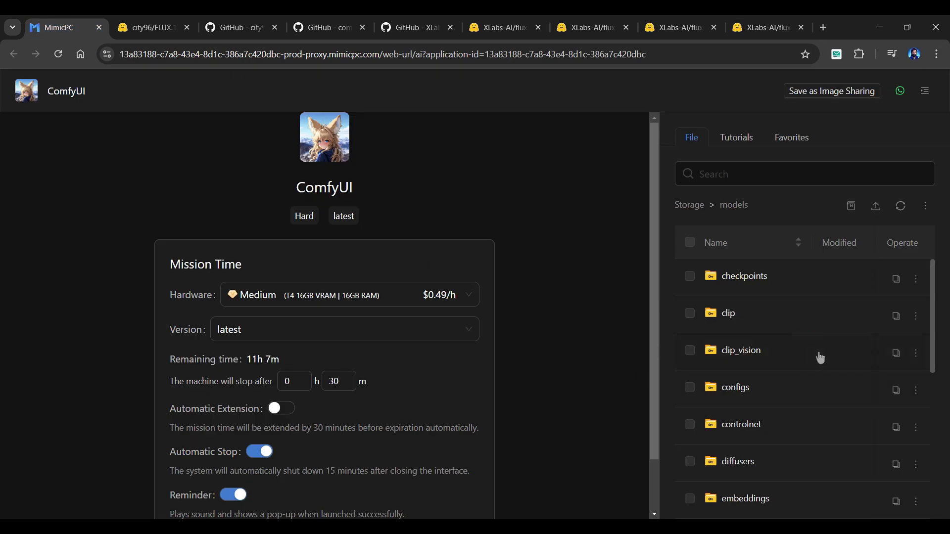
left_click(925, 206)
left_click(922, 232)
type("xlabs")
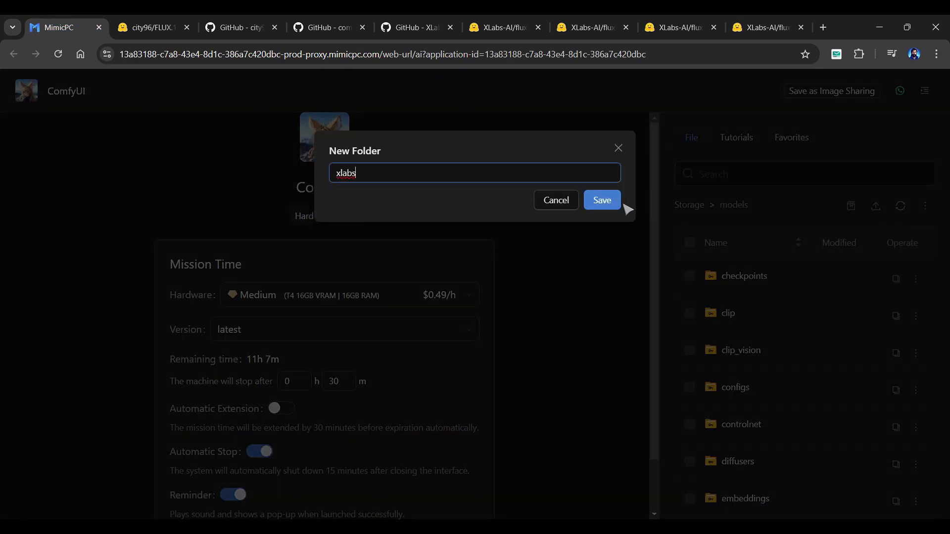
left_click(616, 203)
Create a new folder named controlnets inside the xlabs folder.
left_click(731, 500)
left_click(925, 205)
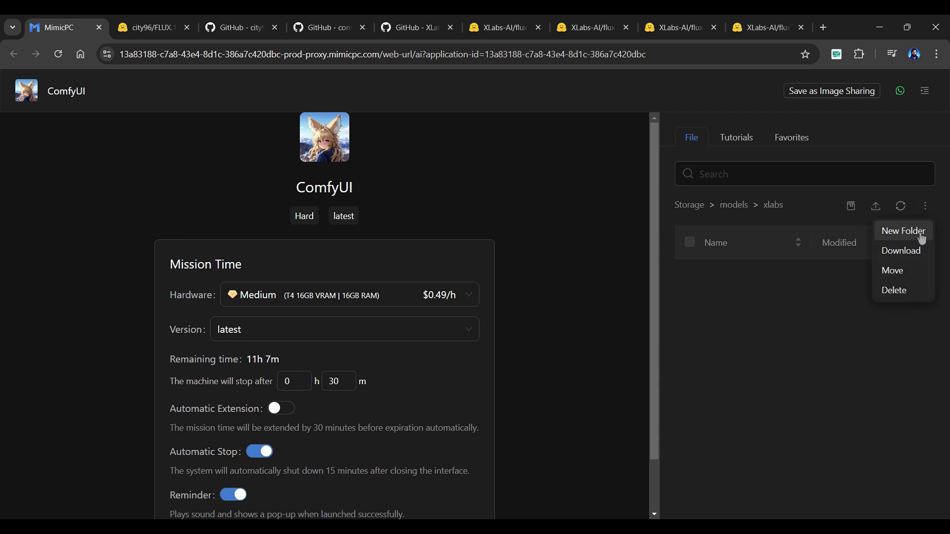
left_click(920, 231)
type("controlnets")
left_click(600, 200)
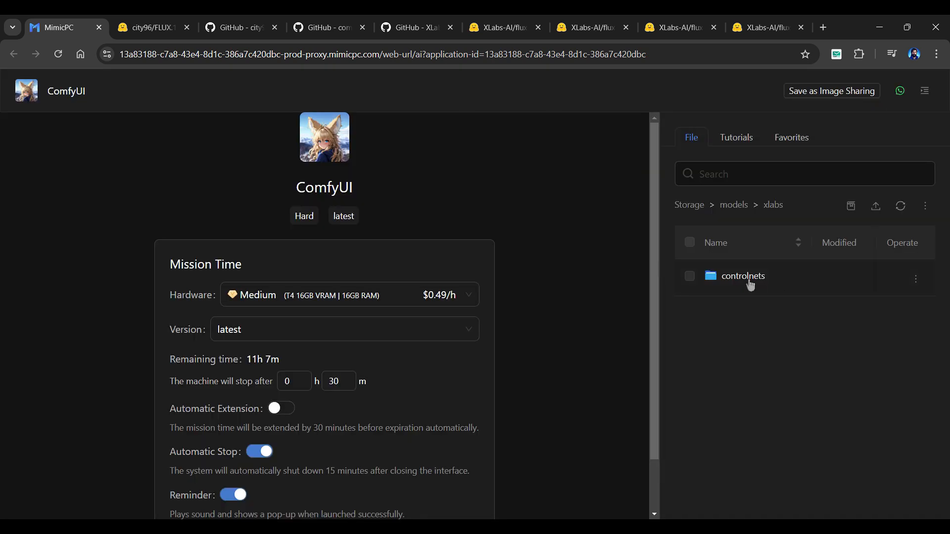
Upload flux-canny-controlnet-v3.safetensors, flux-depth-controlnet-v3.safetensors and flux-hed-controlnet-v3.safetensors into the controlnets folder.
left_click(747, 282)
left_click(816, 325)
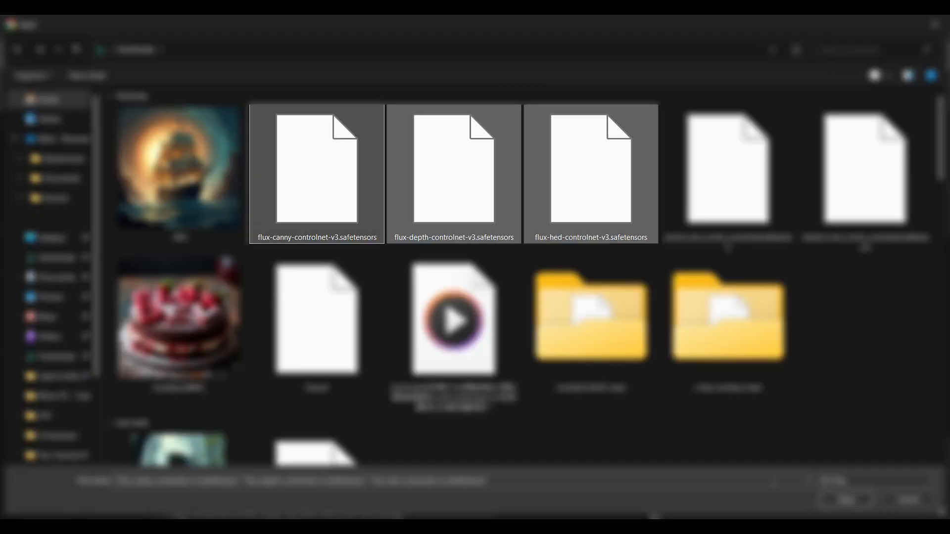
left_click(842, 487)
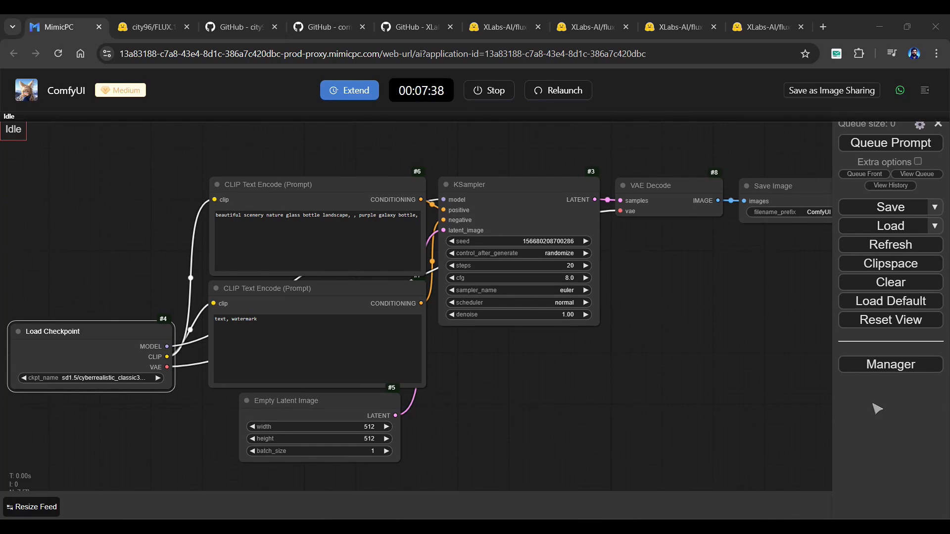
Search the custom nodes in ComfyUI Manager for essentials, install ComfyUI Flux Prompt Saver and restart ComfyUI.
left_click(887, 368)
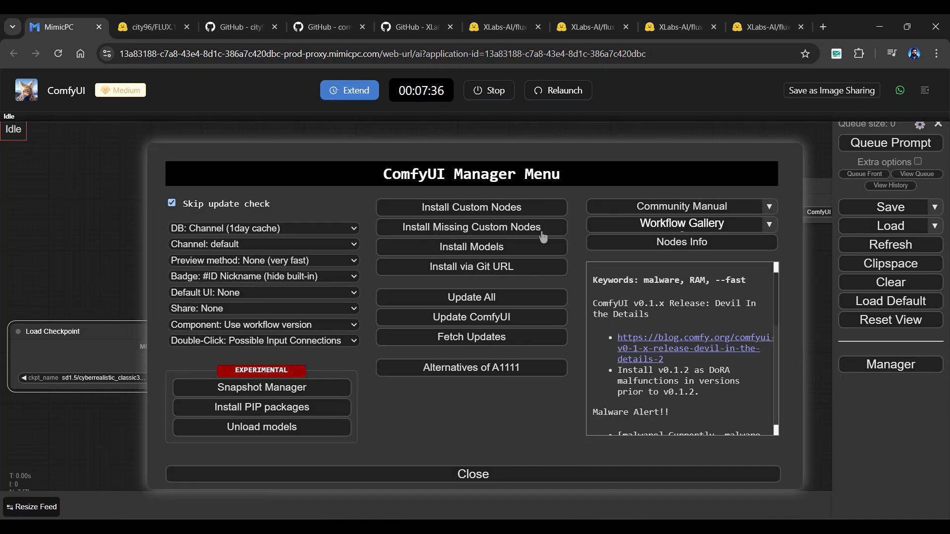
left_click(476, 208)
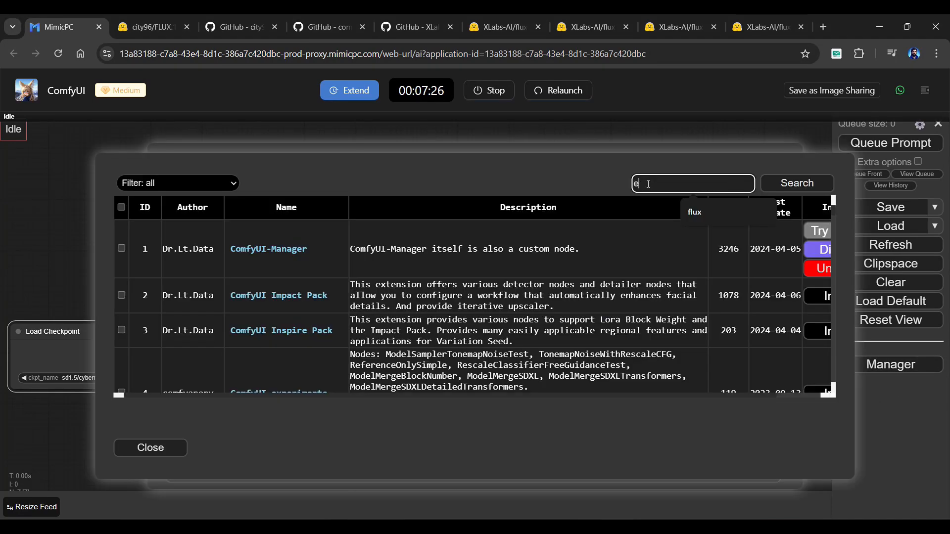
type("essentials")
key("Return")
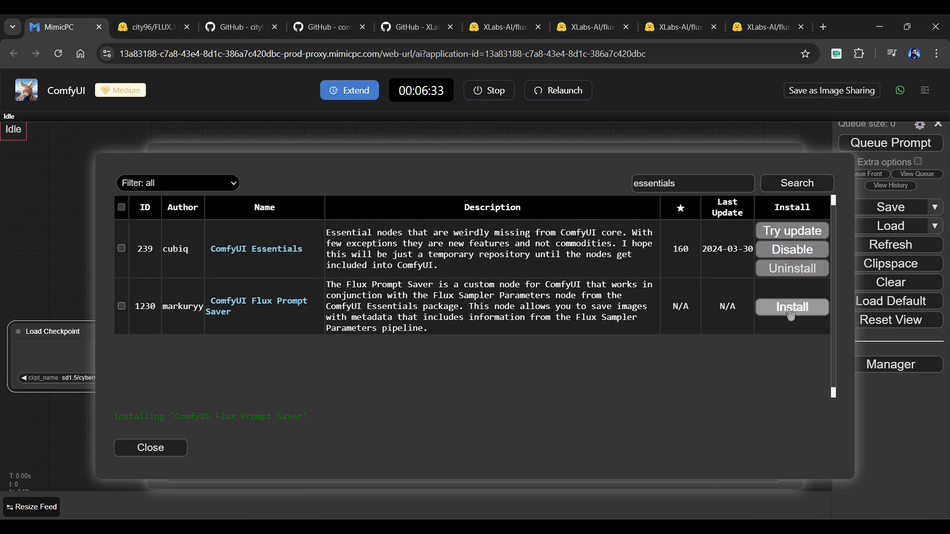
left_click(791, 308)
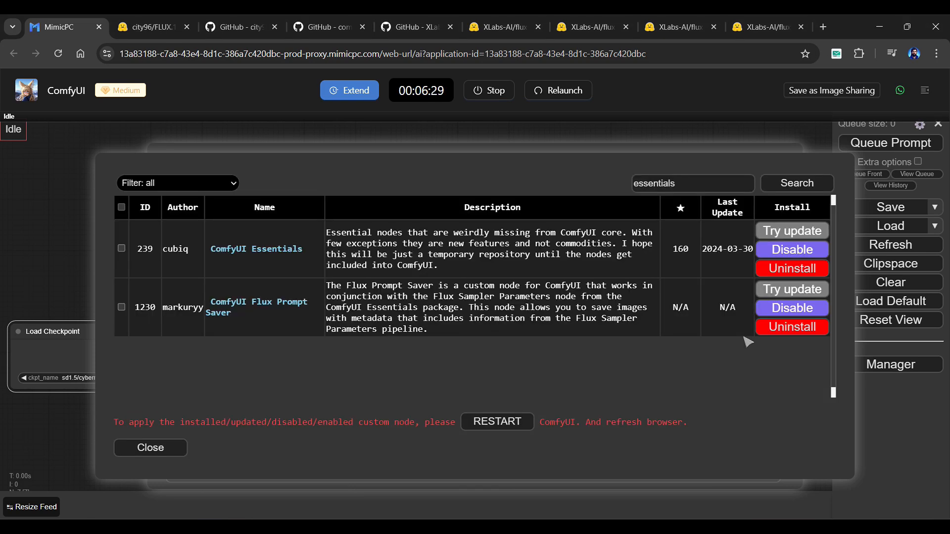
left_click(517, 432)
left_click(526, 147)
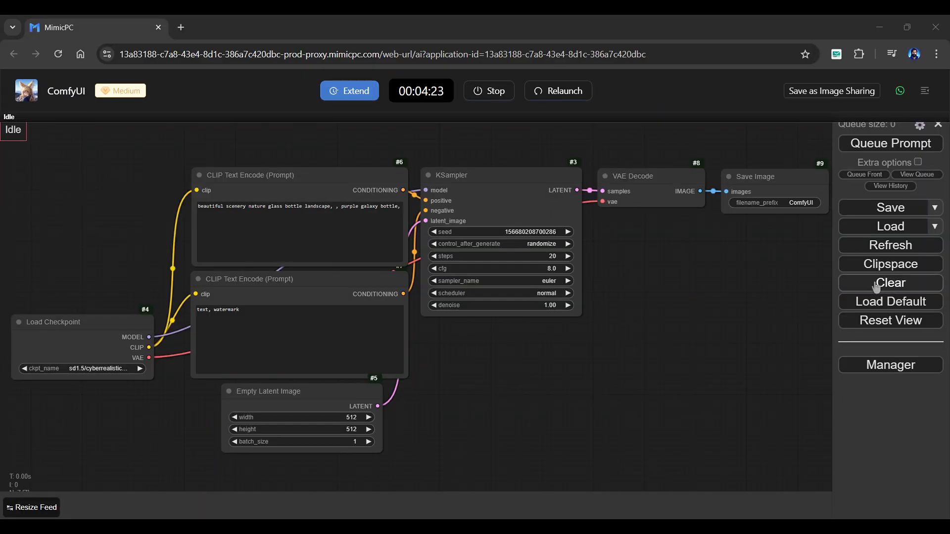
Clear the default workflow and add a Load Diffusion Model node on the left of the canvas.
left_click(881, 285)
left_click(529, 148)
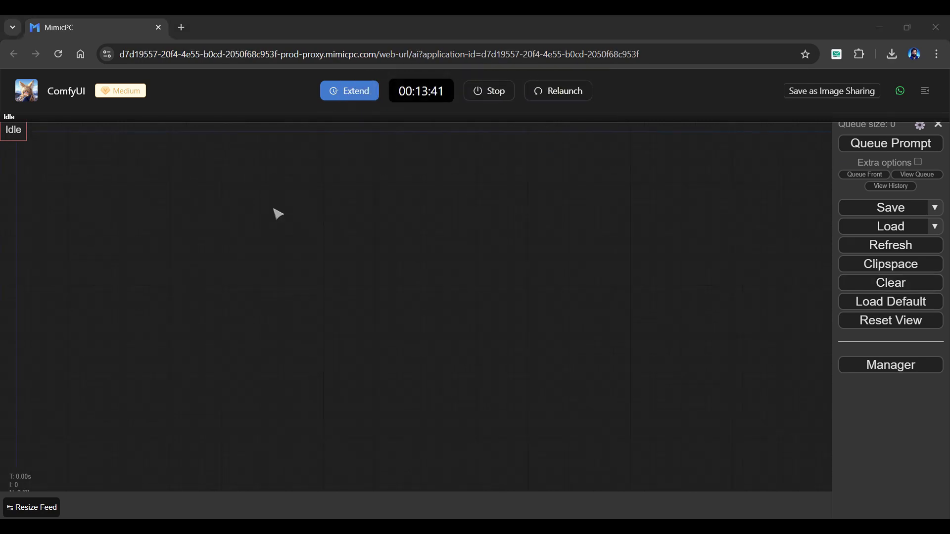
double_click(119, 270)
type("unet loader")
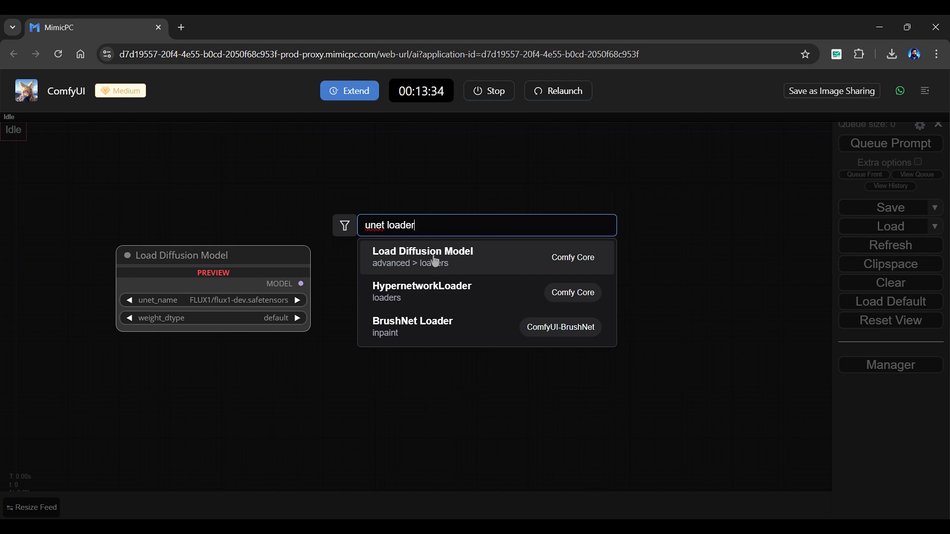
left_click(435, 261)
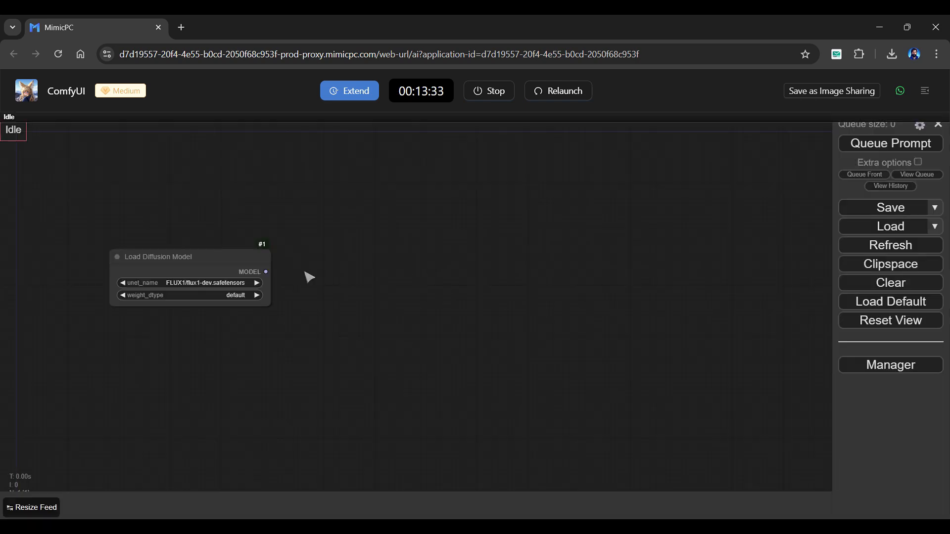
left_click_drag(163, 253, 137, 240)
Add a DualCLIPLoader node directly below the Load Diffusion Model node.
double_click(94, 323)
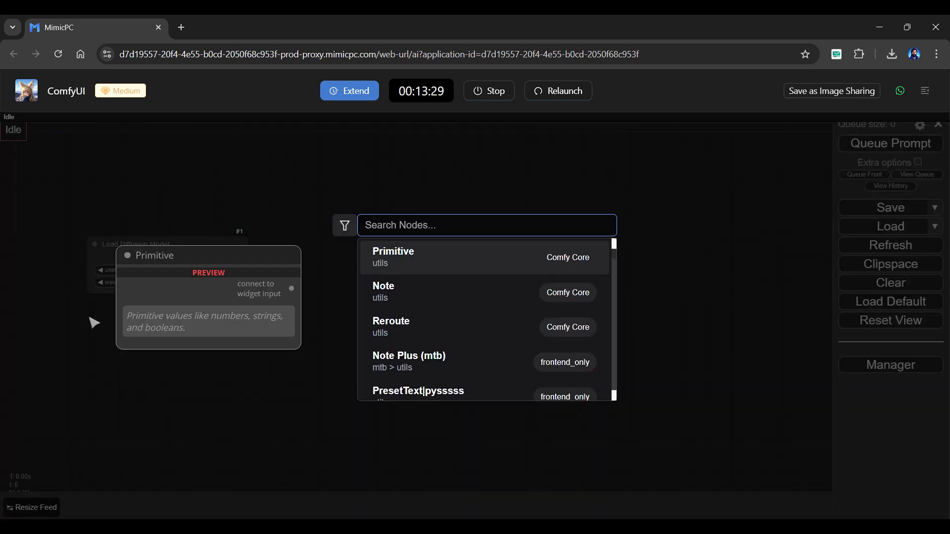
type("dualcli")
key("Return")
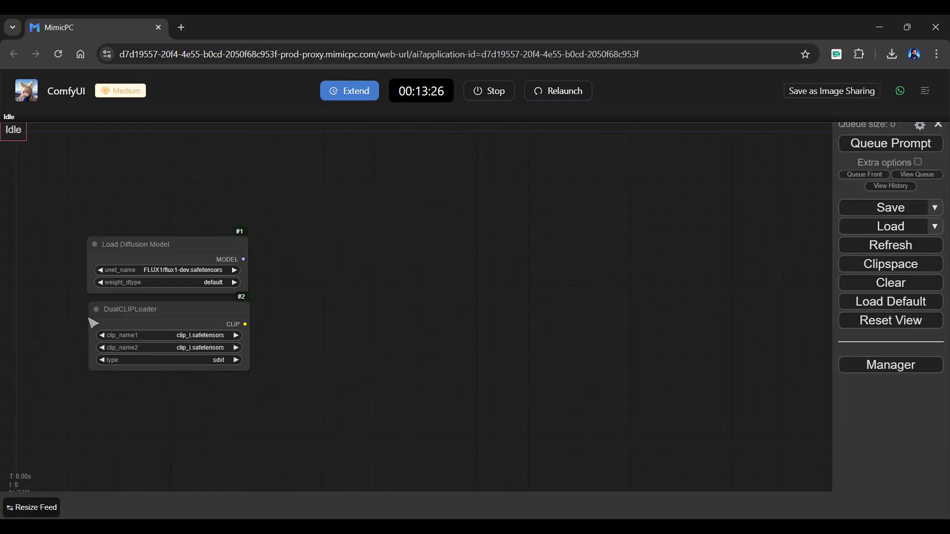
Add a Load VAE node directly below the DualCLIPLoader node.
double_click(96, 397)
type("Load VAE")
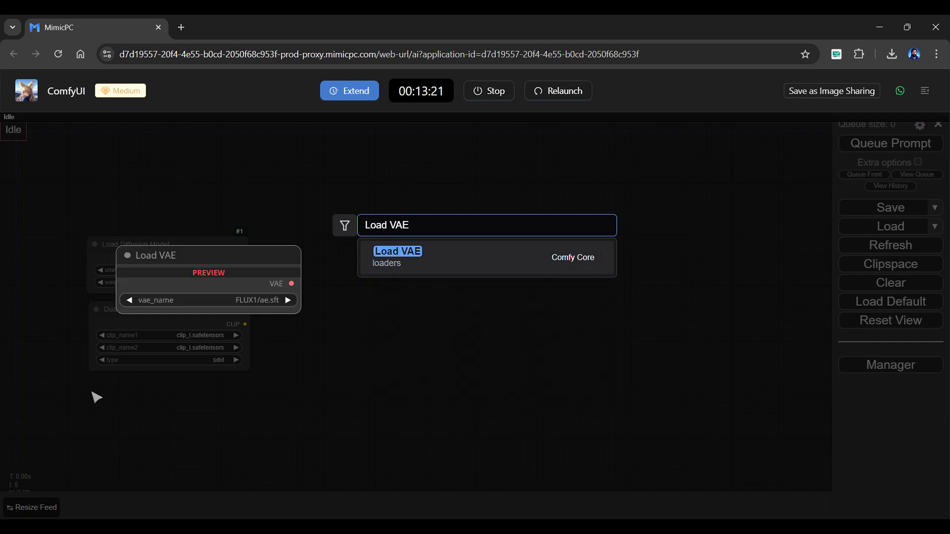
key("Return")
Add two CLIP Text Encode (Prompt) nodes beside the loaders, stacked one above the other and reduced in height.
double_click(278, 247)
type("Clip text encode pro")
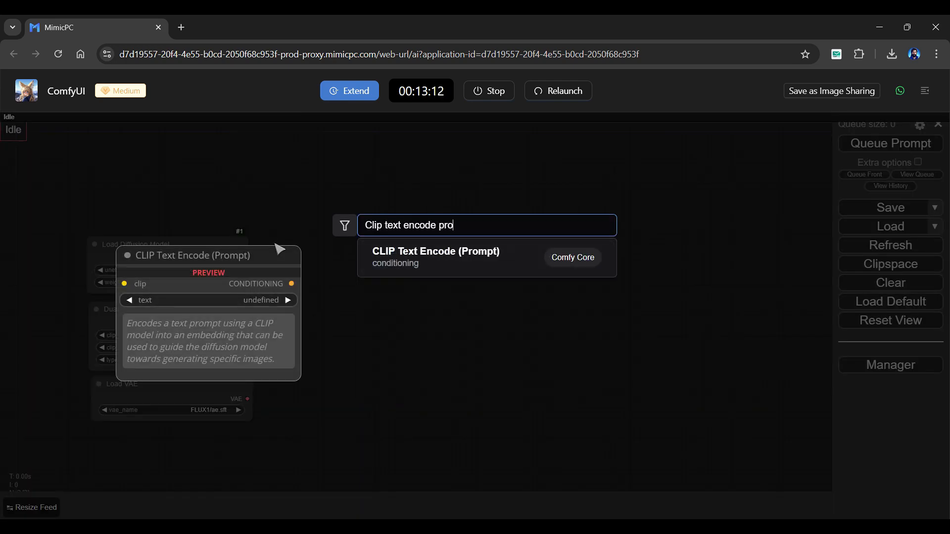
key("Return")
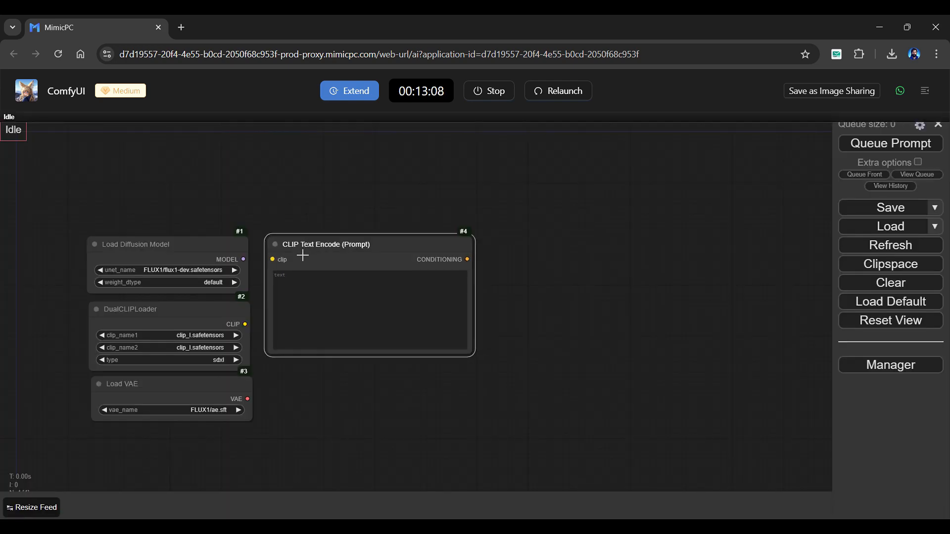
key("ctrl+v")
left_click_drag(358, 247, 354, 250)
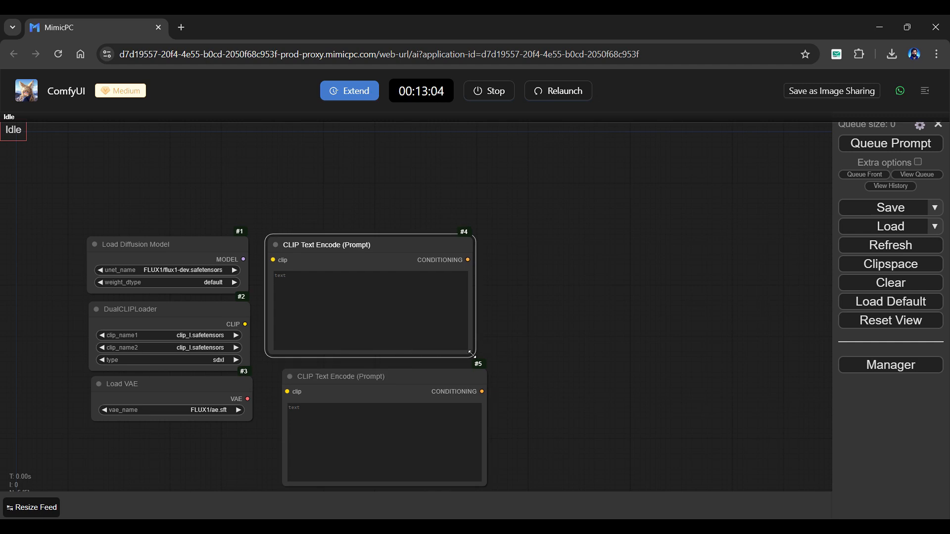
left_click_drag(339, 377, 323, 336)
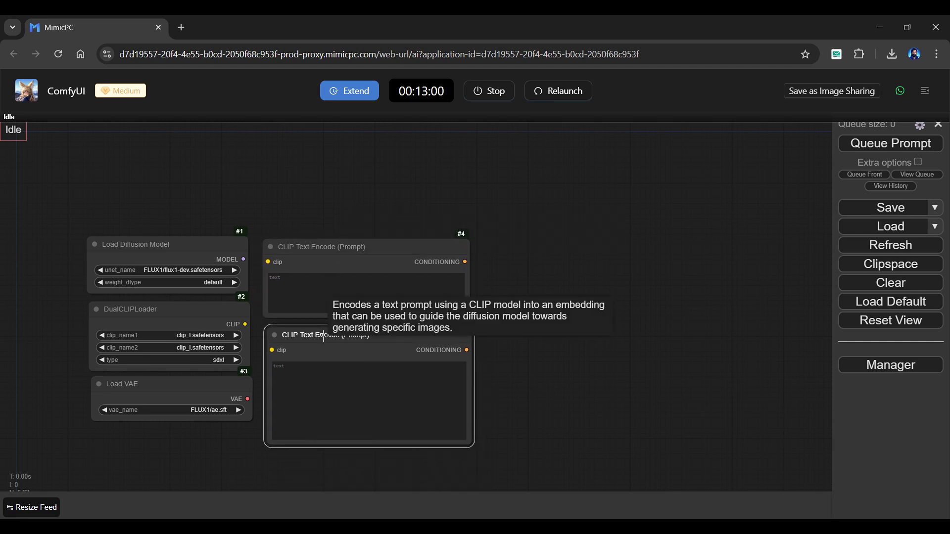
left_click_drag(479, 448, 469, 416)
Add an Empty Latent Image node below the two CLIP Text Encode nodes.
double_click(277, 447)
type("empty")
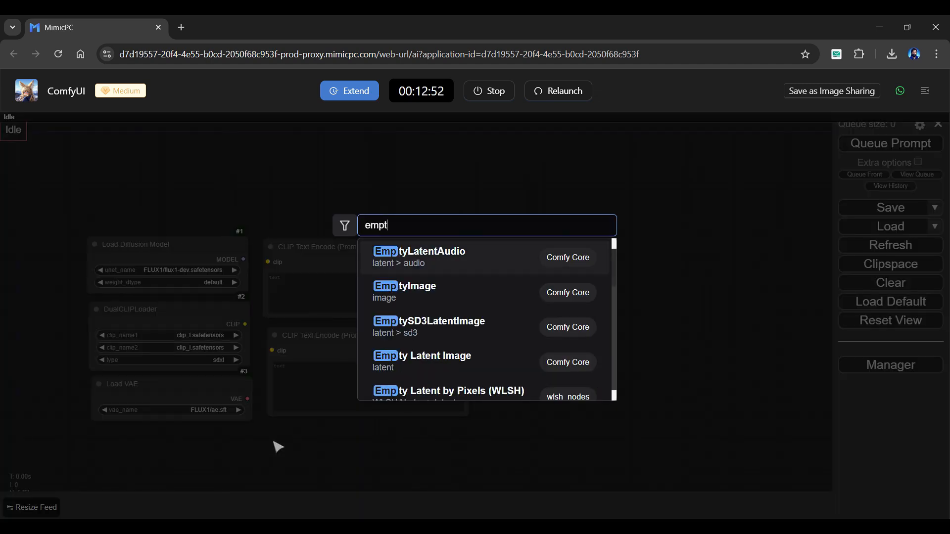
key("Down")
key("Down")
key("Down")
key("Return")
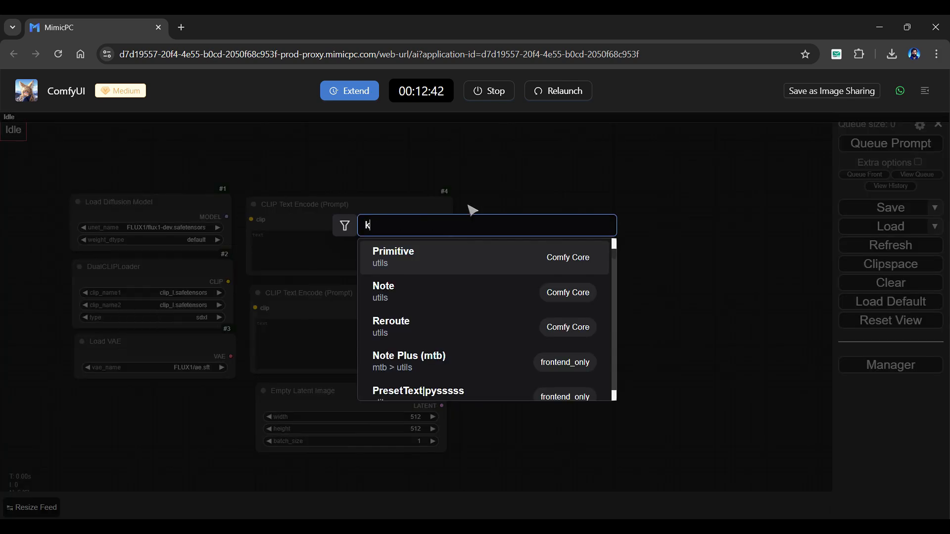
Add a KSampler node to the right of the prompt nodes and a FluxGuidance node directly below it.
type("s")
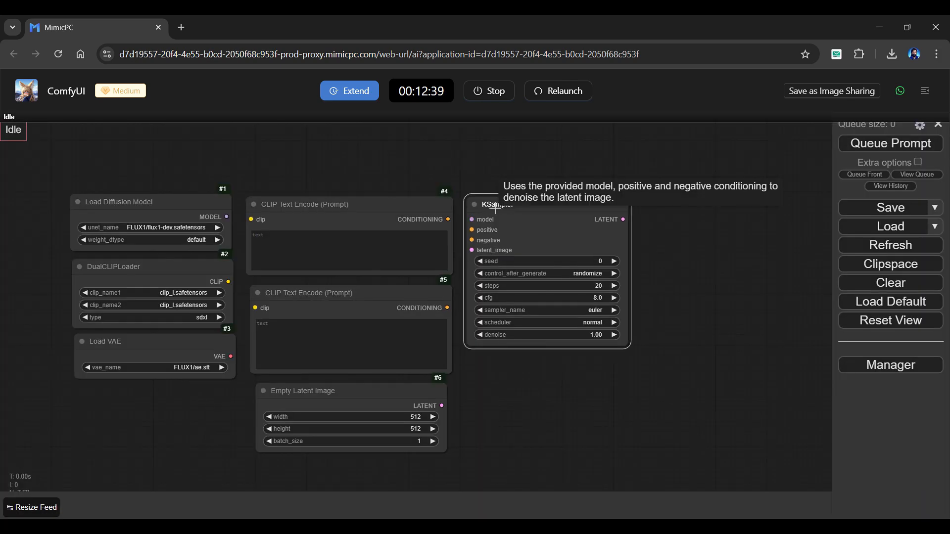
double_click(473, 371)
type("flux")
key("Return")
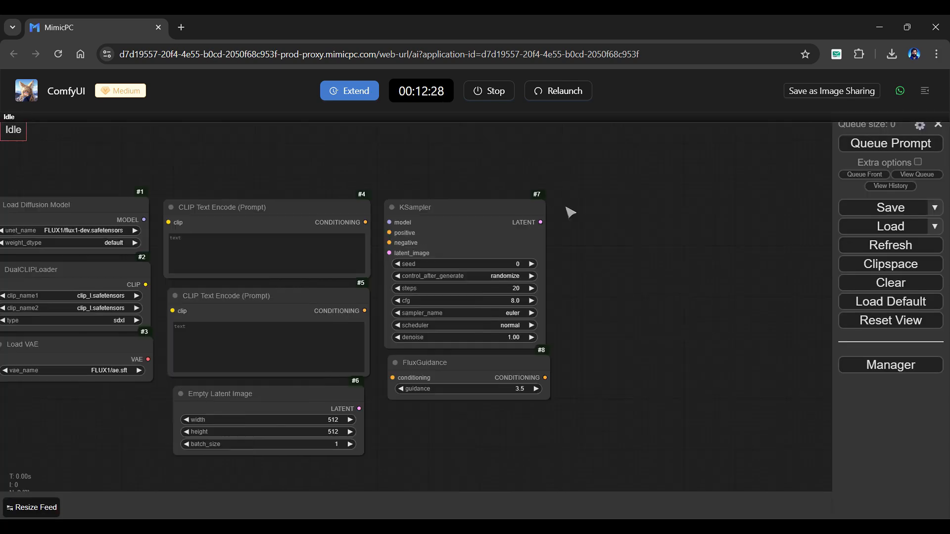
Add a VAE Decode node to the right of the KSampler and a Save Image node below it.
double_click(568, 212)
type("vae de")
key("Down")
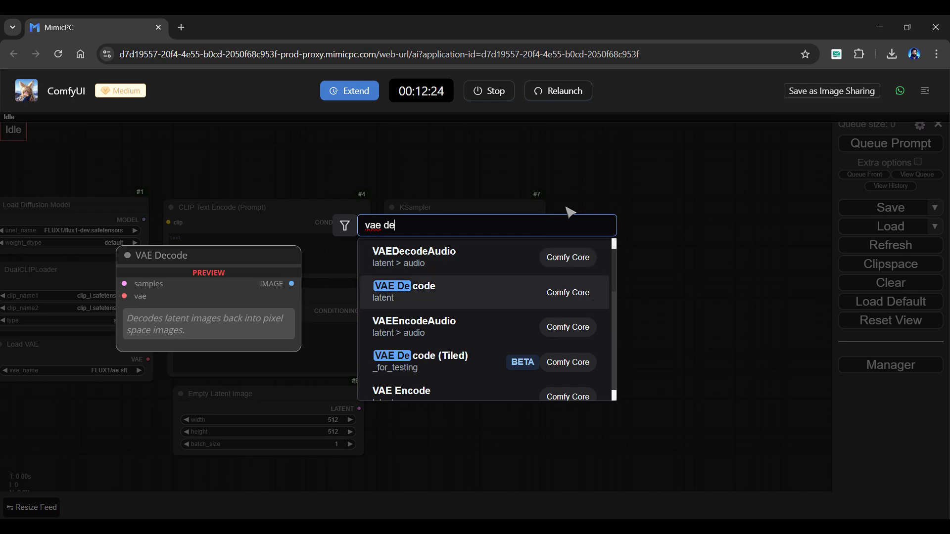
key("Return")
double_click(568, 273)
type("save ima")
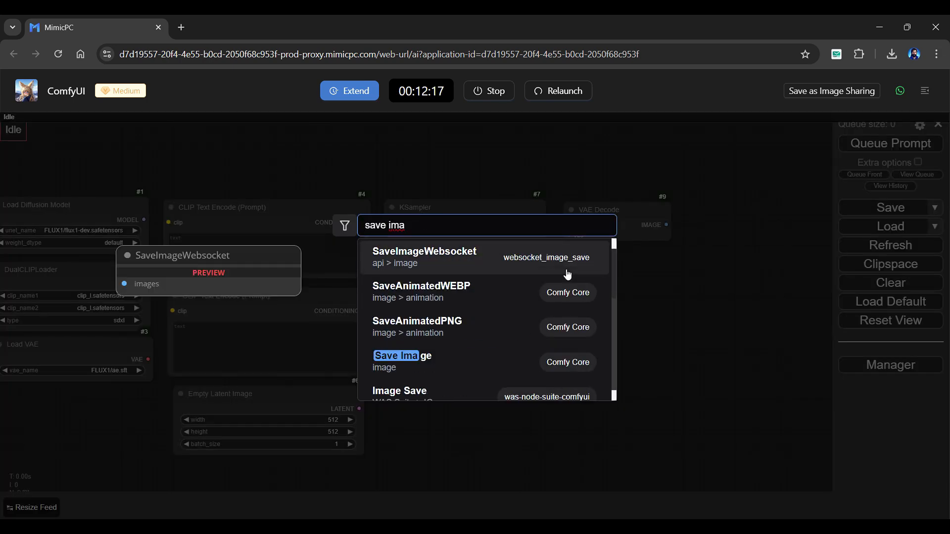
key("Down")
key("Down")
key("Down")
key("Return")
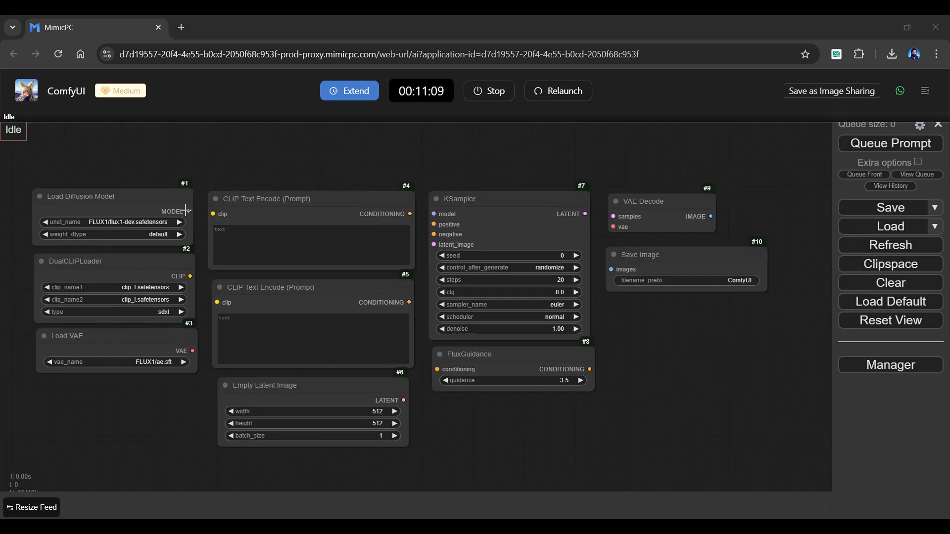
Wire the diffusion model to KSampler, CLIP to both prompt nodes, the upper prompt through FluxGuidance to positive, and the lower prompt to negative.
left_click_drag(189, 212, 433, 213)
left_click_drag(190, 277, 217, 303)
left_click_drag(410, 213, 437, 369)
left_click_drag(590, 369, 434, 224)
left_click_drag(409, 303, 433, 235)
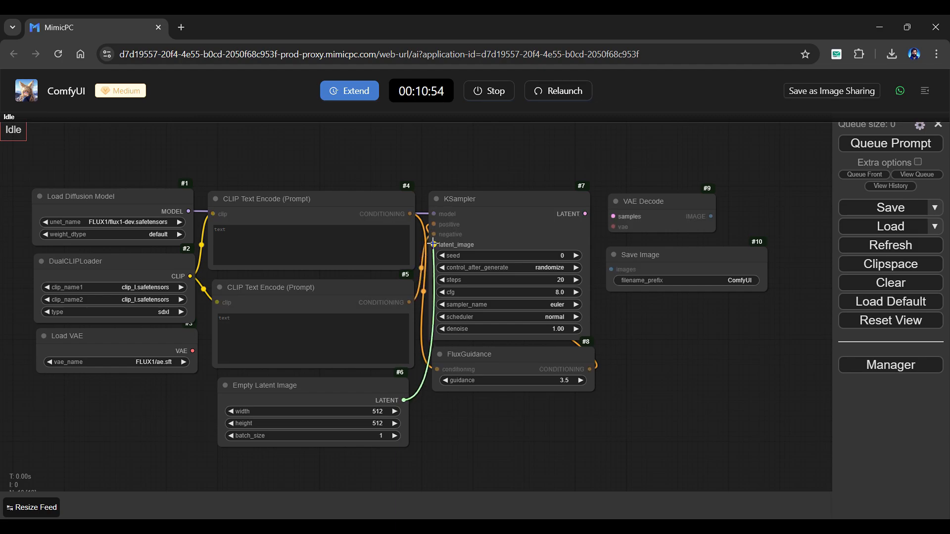
Connect Empty Latent Image to KSampler's latent_image, KSampler and Load VAE to VAE Decode, and the decoded image to Save Image.
left_click_drag(404, 400, 433, 244)
left_click_drag(585, 214, 613, 216)
left_click_drag(710, 216, 612, 269)
left_click_drag(193, 351, 613, 227)
left_click_drag(660, 369, 664, 360)
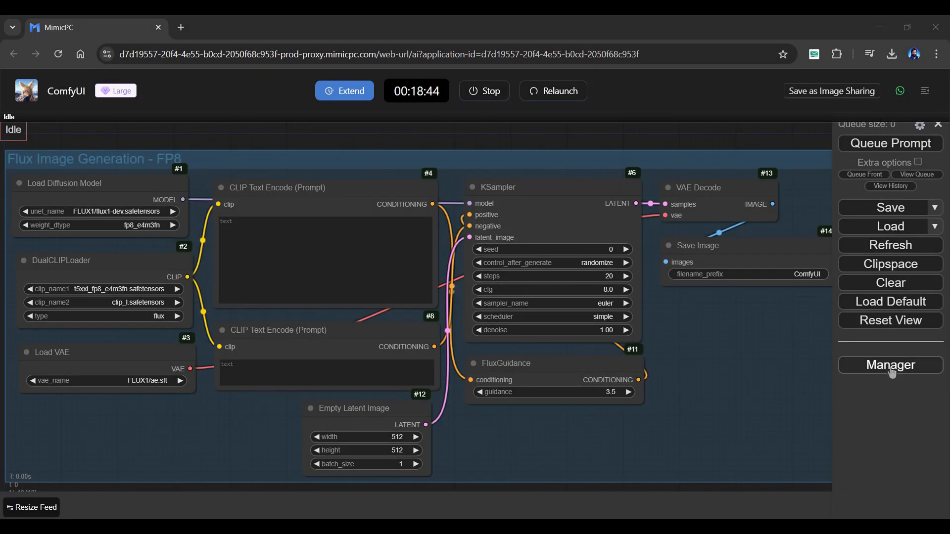
Update ComfyUI and all custom nodes through ComfyUI Manager.
left_click(891, 367)
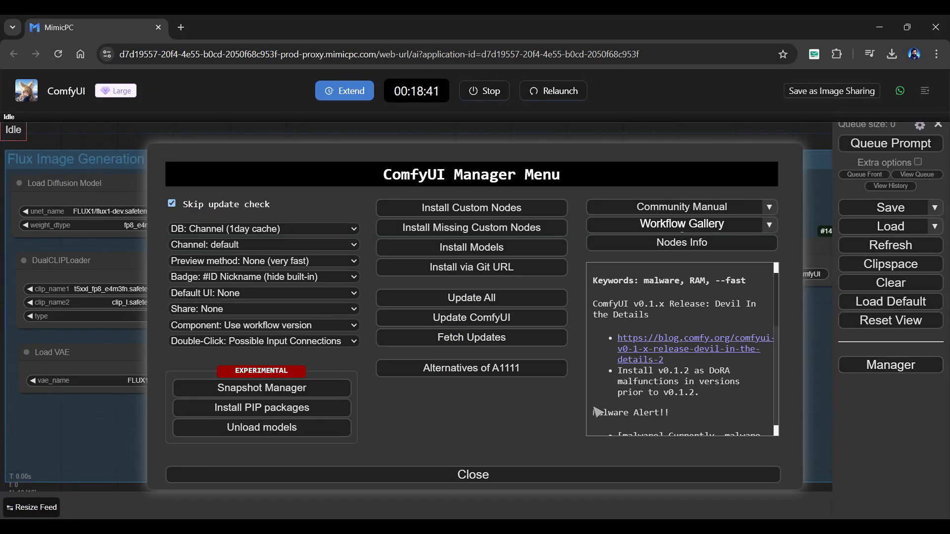
left_click(500, 299)
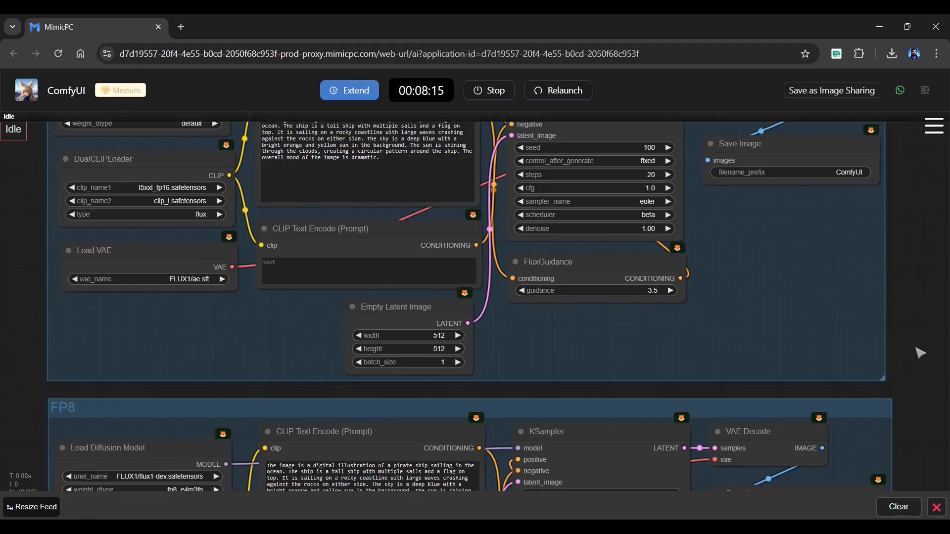
Review the FP16, FP8 and NF4 workflow groups and queue the pirate ship prompt for generation.
scroll(929, 301, "down", 5)
scroll(937, 310, "up", 2)
scroll(899, 450, "down", 10)
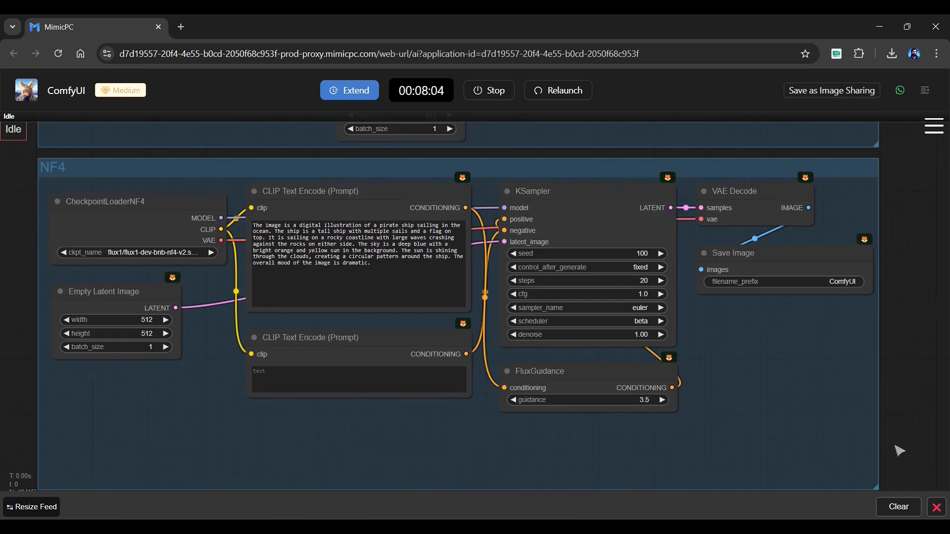
scroll(757, 477, "down", 5)
scroll(679, 288, "down", 2)
scroll(679, 288, "up", 10)
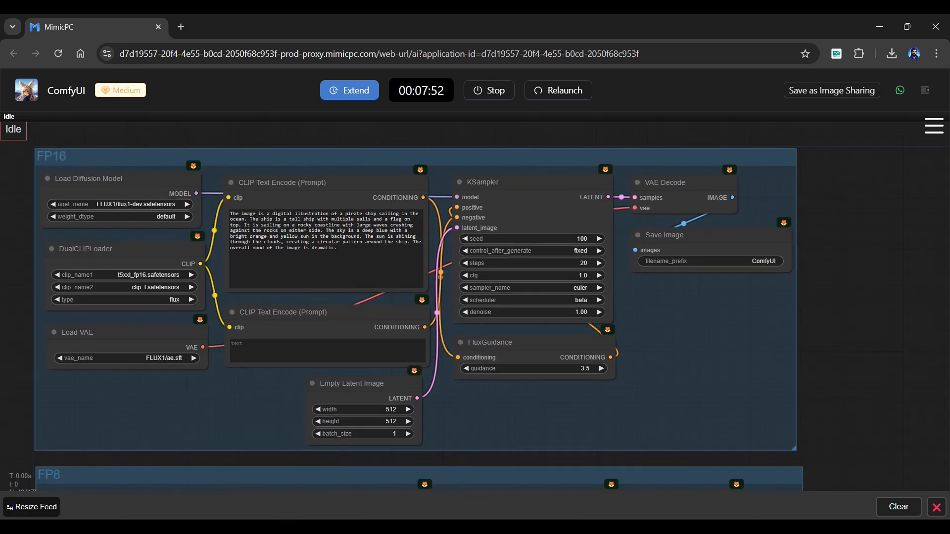
left_click(934, 127)
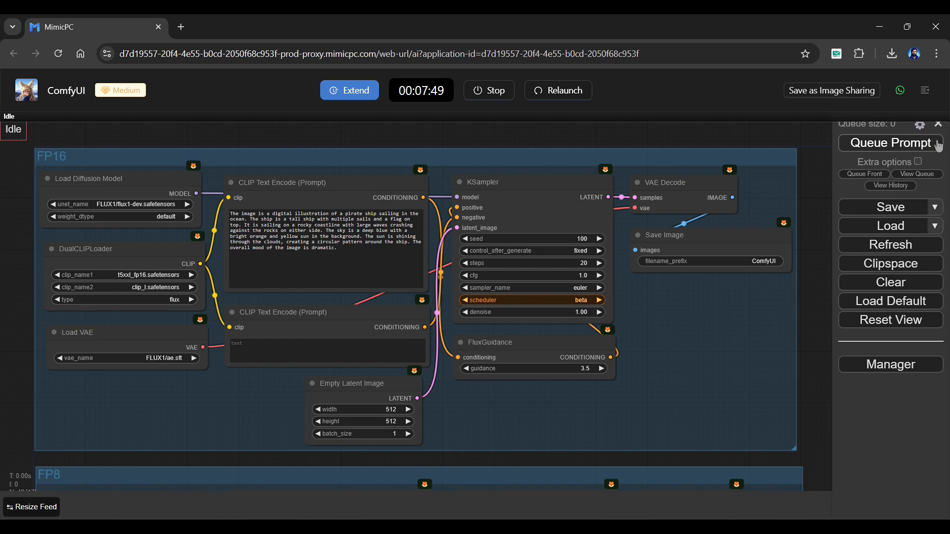
left_click(912, 143)
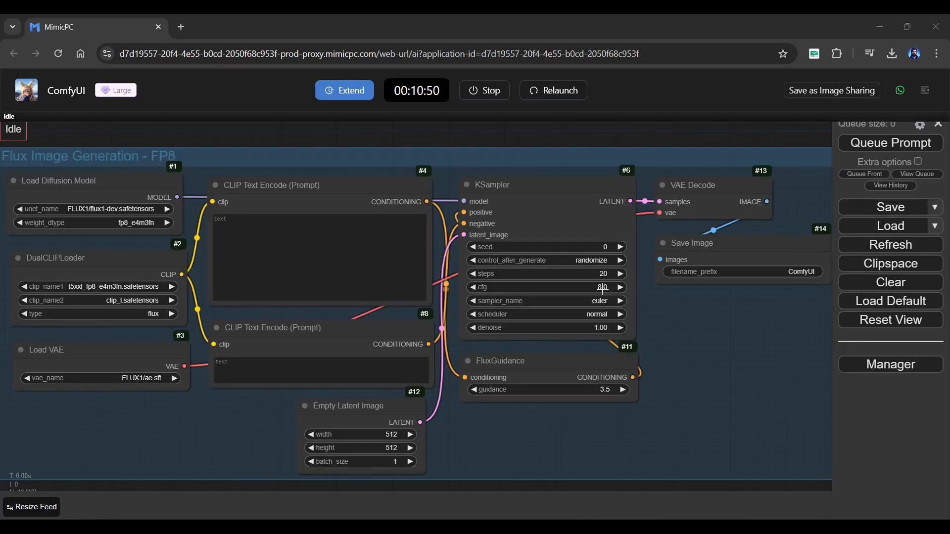
Set the KSampler's cfg to 1.0 and its scheduler to beta in the FP8 workflow.
left_click(602, 289)
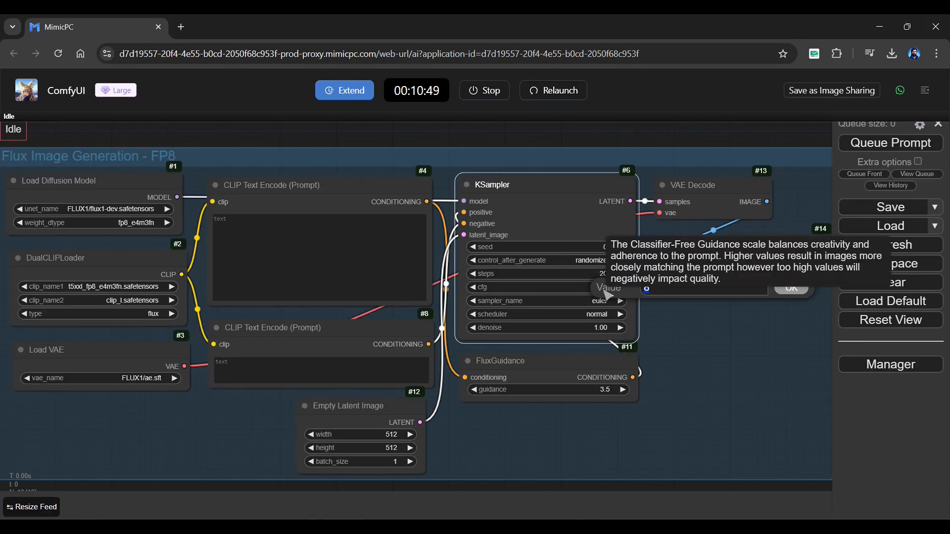
type("1")
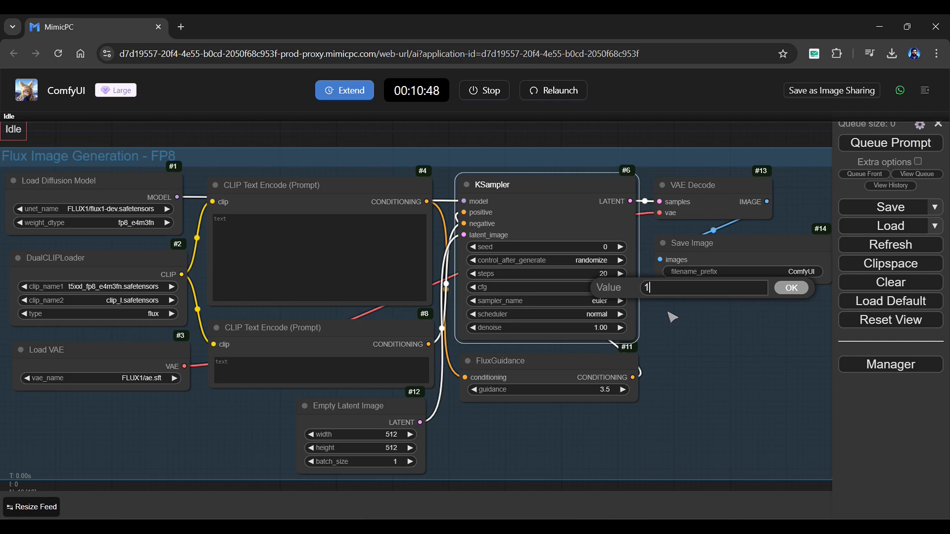
key("Return")
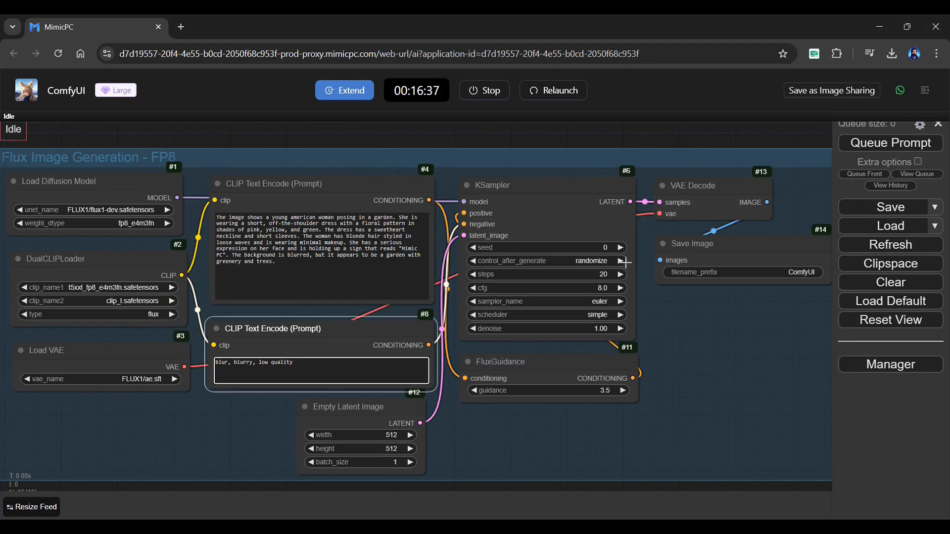
left_click(594, 288)
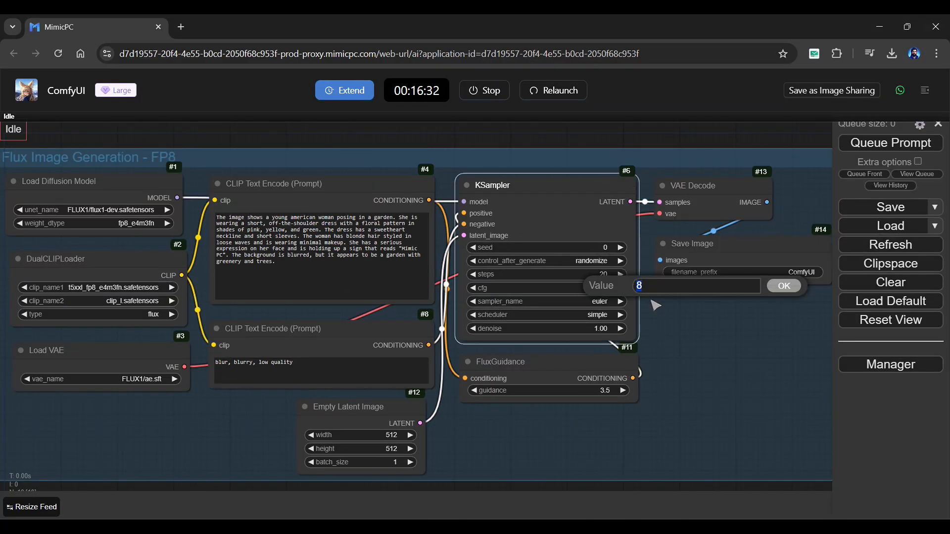
key("Return")
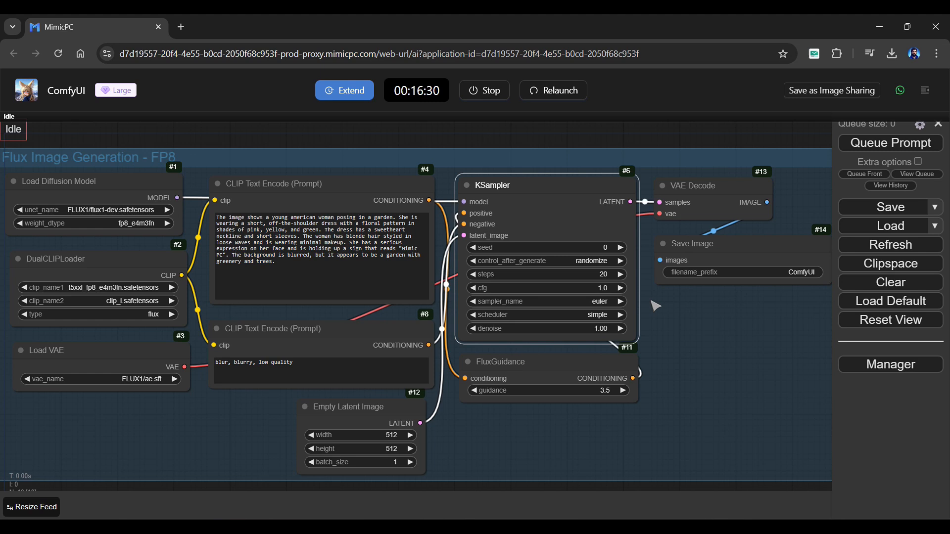
left_click(596, 314)
left_click(614, 393)
Set the Empty Latent Image's width and height to 1024 and generate the image.
left_click(392, 435)
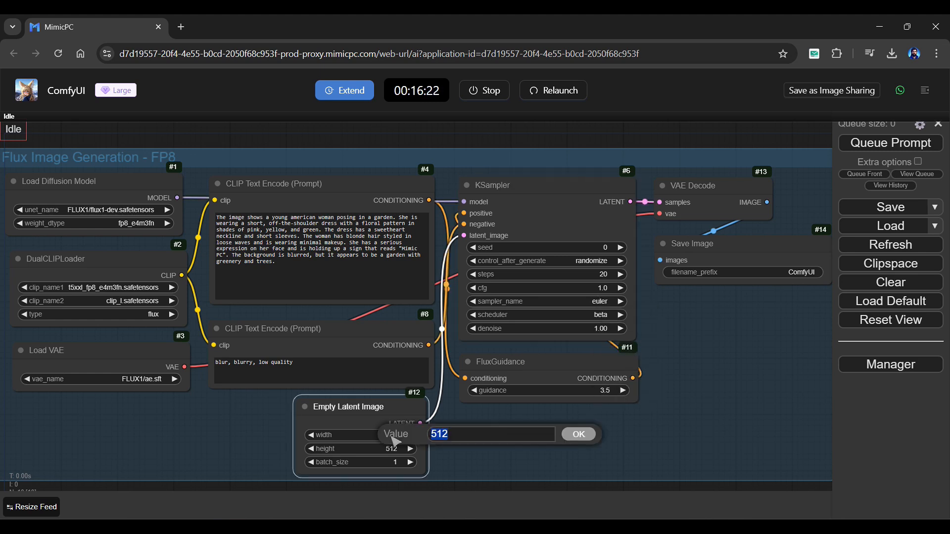
left_click(388, 449)
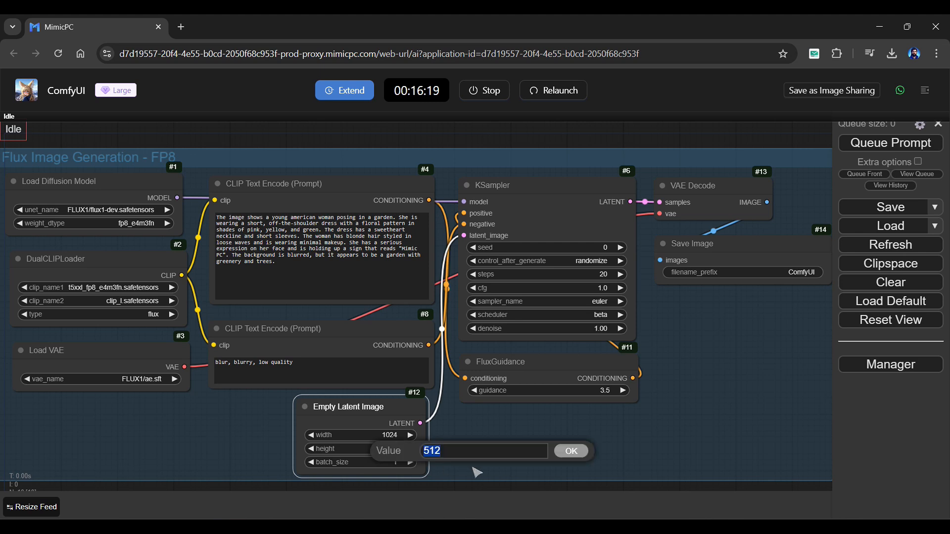
type("1024")
key("Return")
left_click(893, 144)
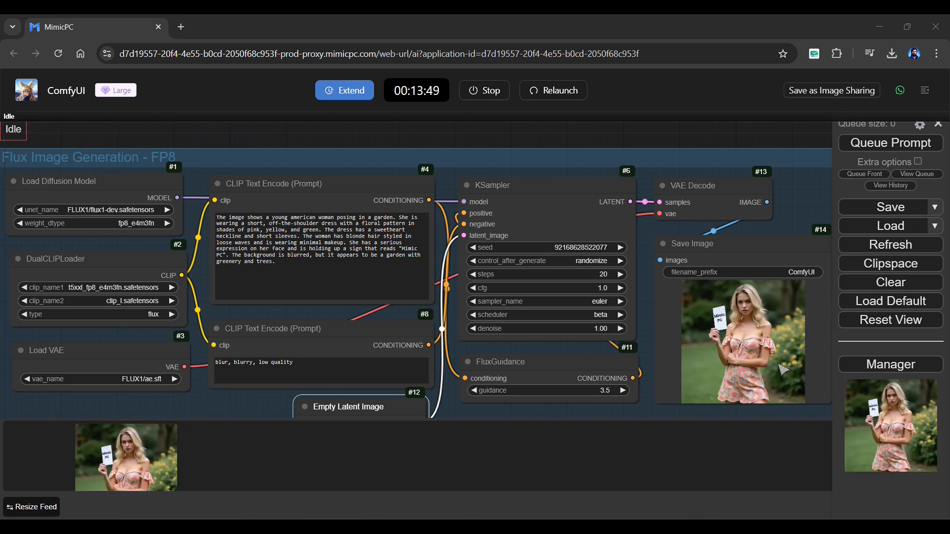
left_click(784, 369)
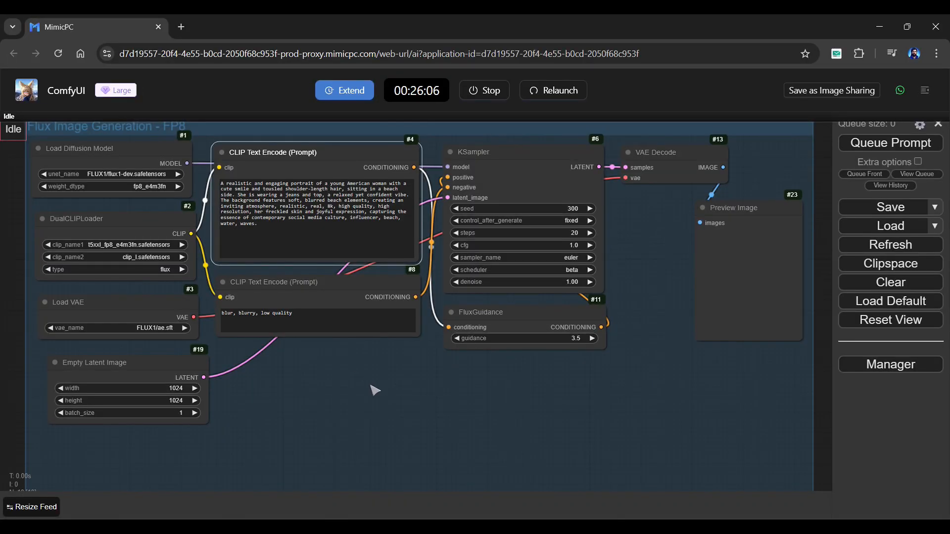
Add another CLIP Text Encode (Prompt) node below the negative prompt and a Load Upscale Model node underneath it.
left_click(375, 391)
double_click(375, 394)
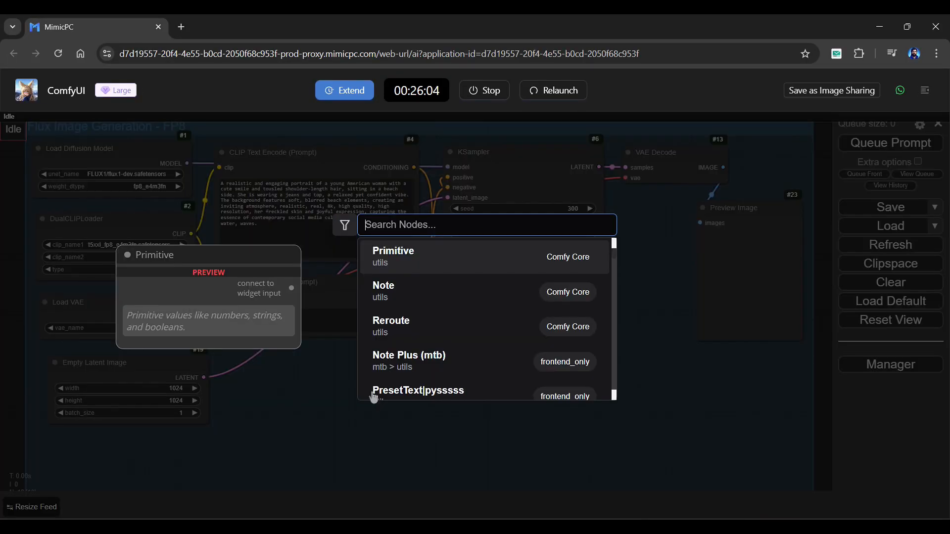
type("clip text")
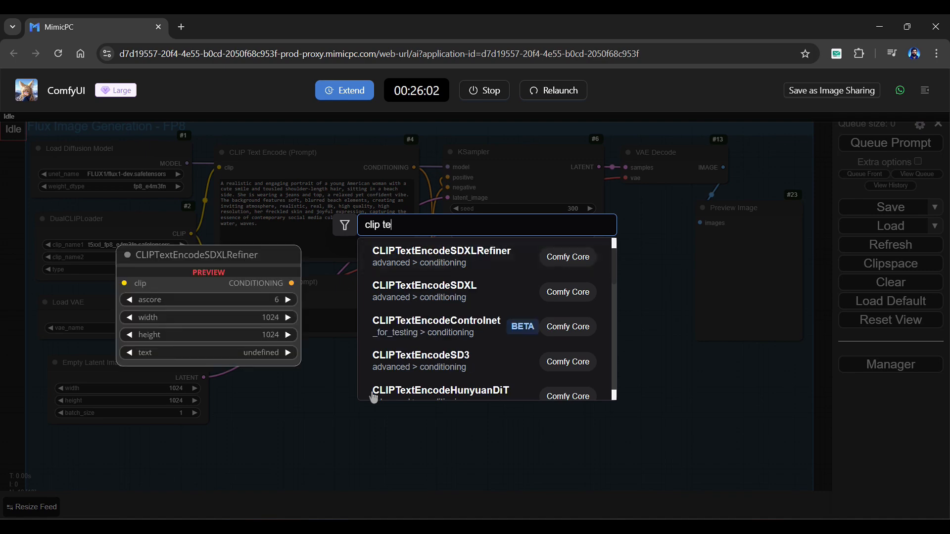
type("encode pr")
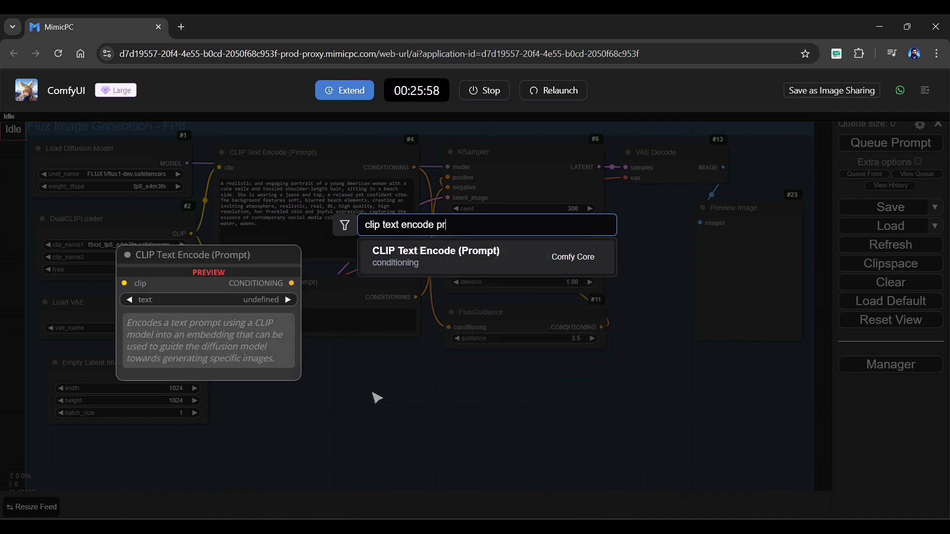
key("Return")
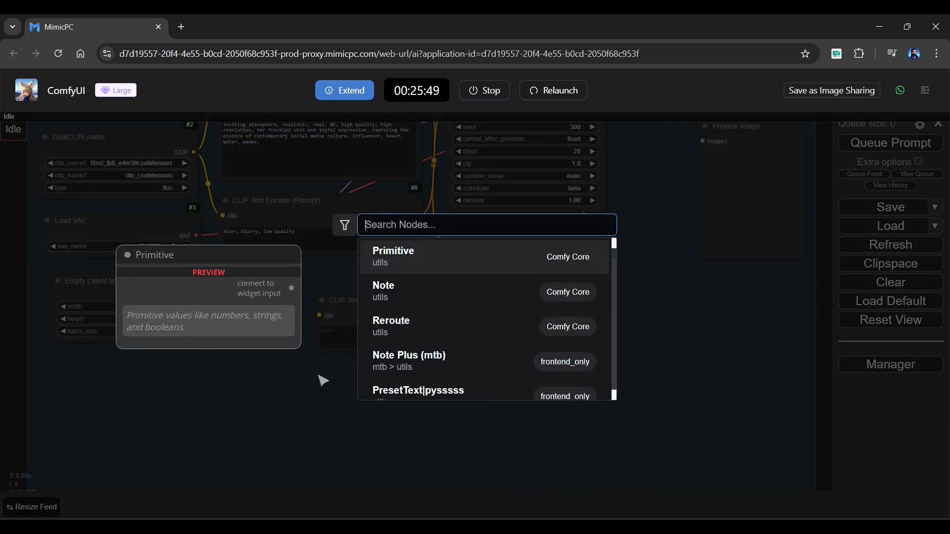
type("load ups")
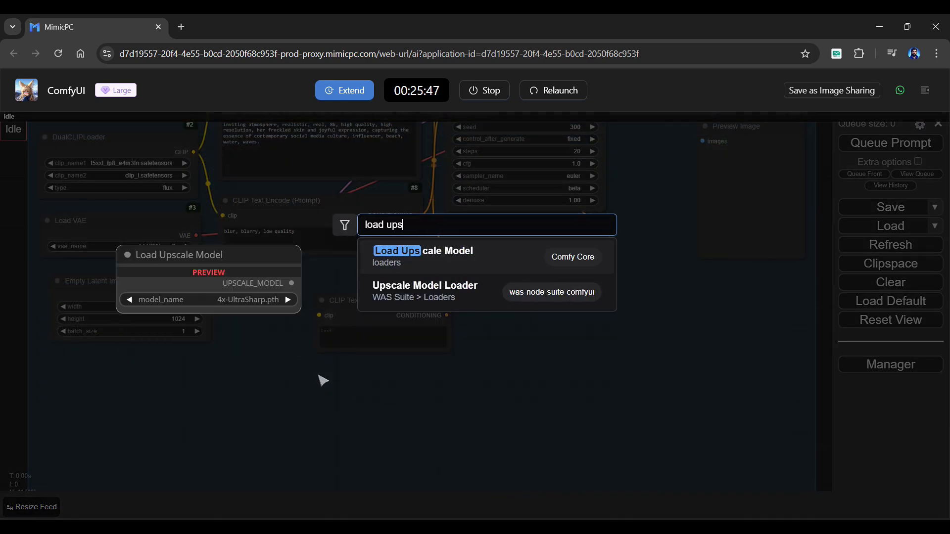
key("Return")
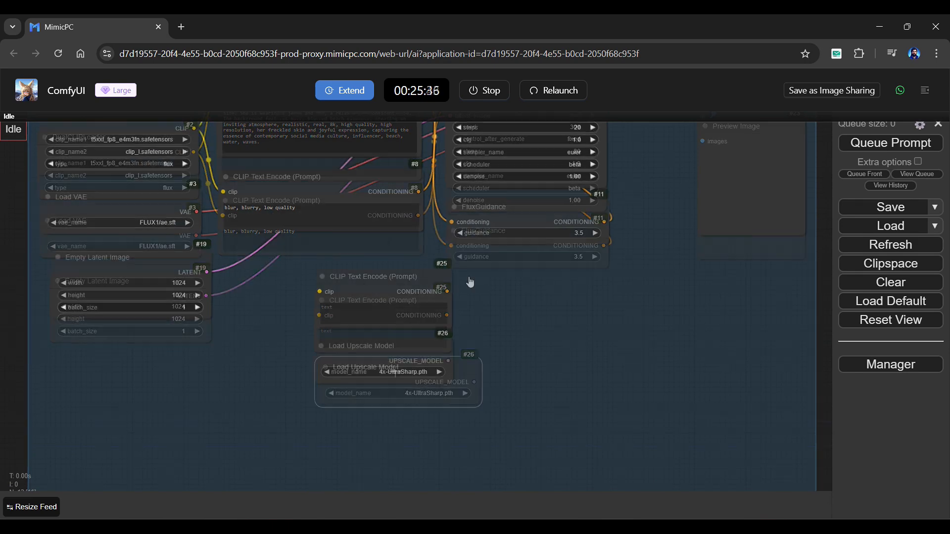
Add an Ultimate SD Upscale node beside the Load Upscale Model node and a Save Image node next to it.
double_click(468, 280)
type("ulti")
key("Return")
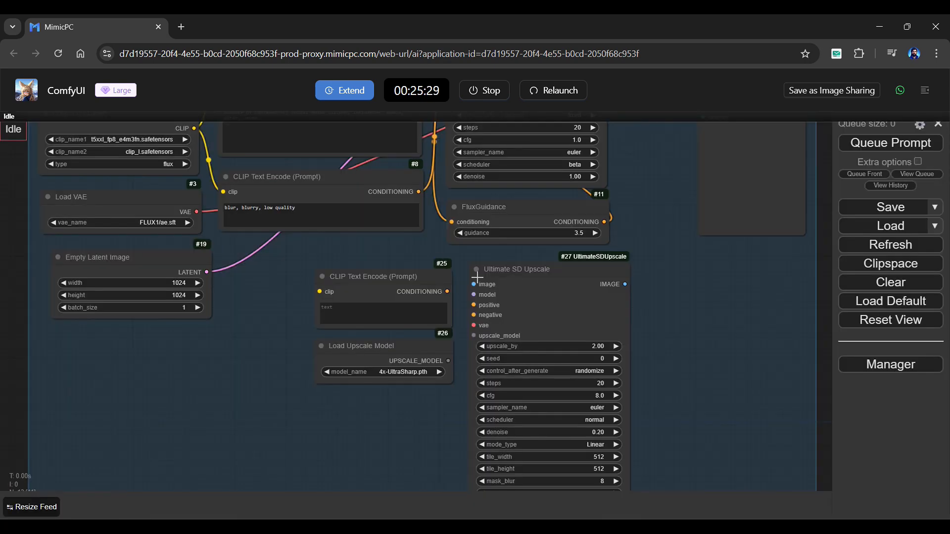
double_click(616, 214)
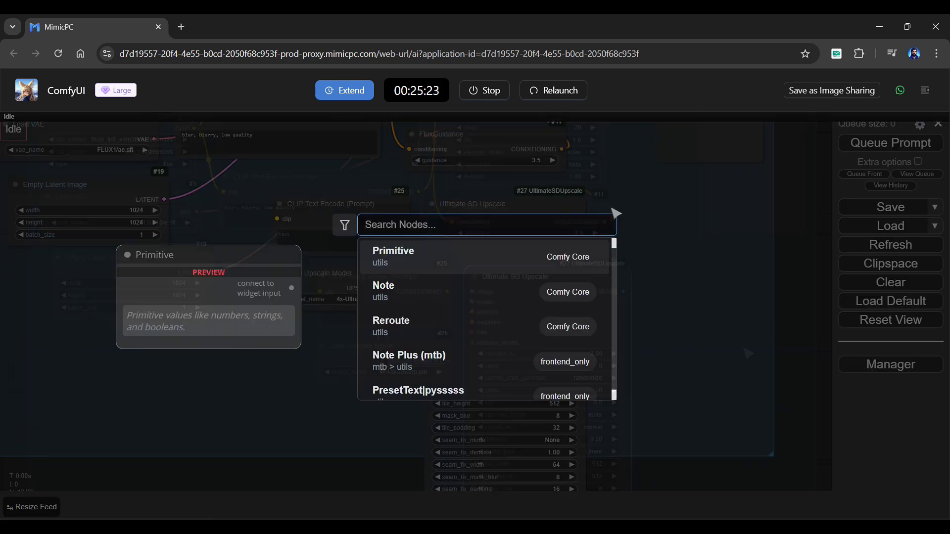
type("save image")
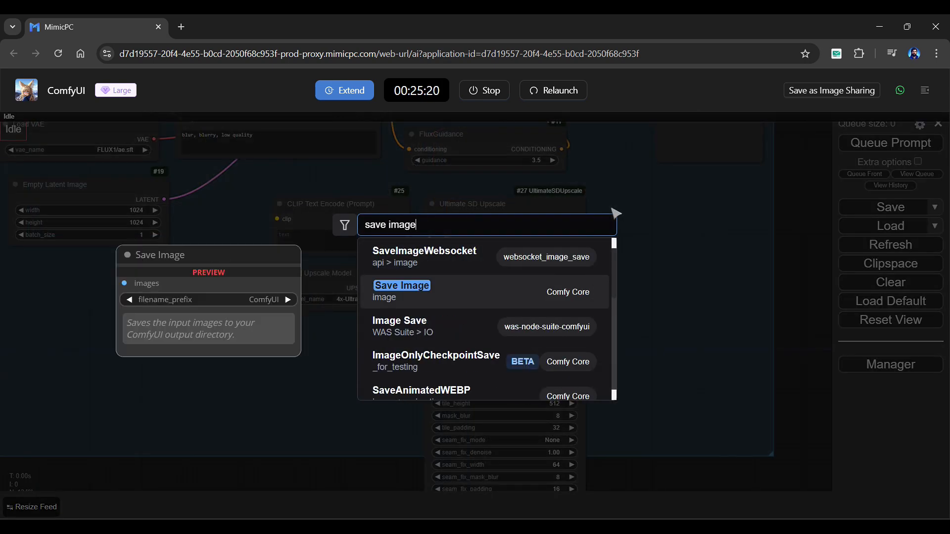
key("Return")
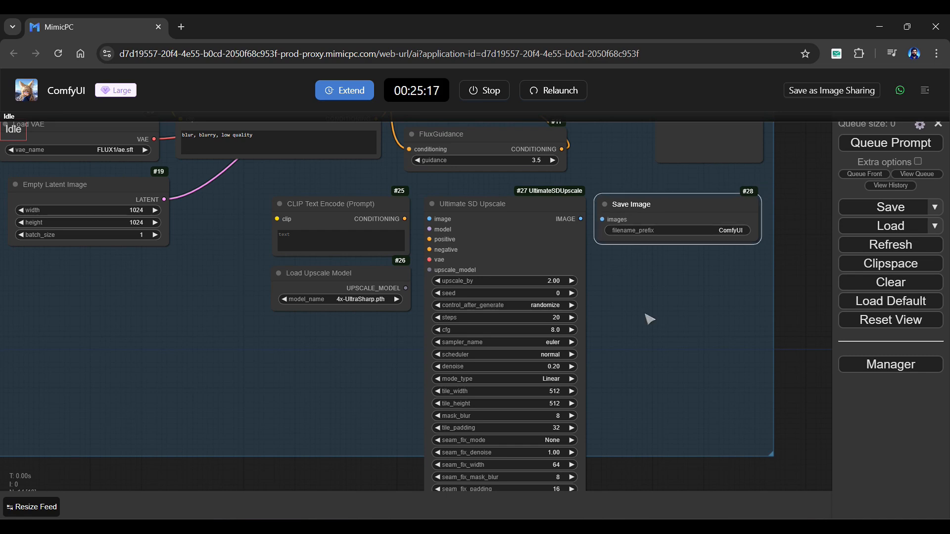
Look through the installable upscaler models in the ComfyUI Manager's model list, searching for "upscaler".
scroll(381, 384, "up", 1)
scroll(382, 383, "up", 3)
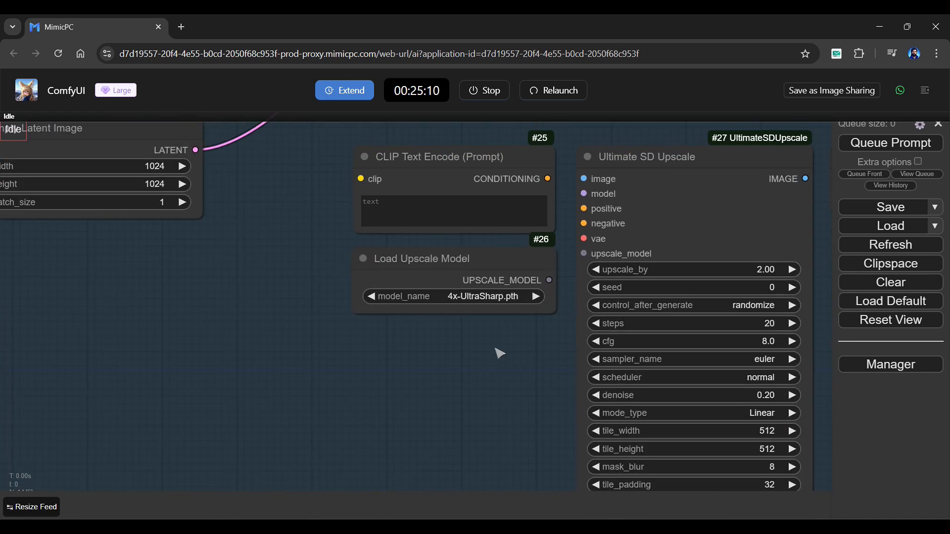
left_click(893, 369)
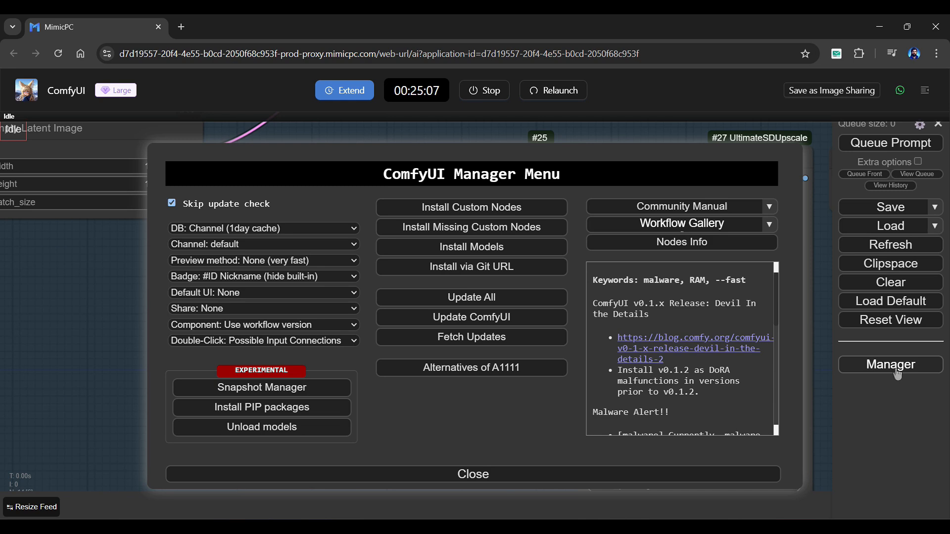
left_click(486, 251)
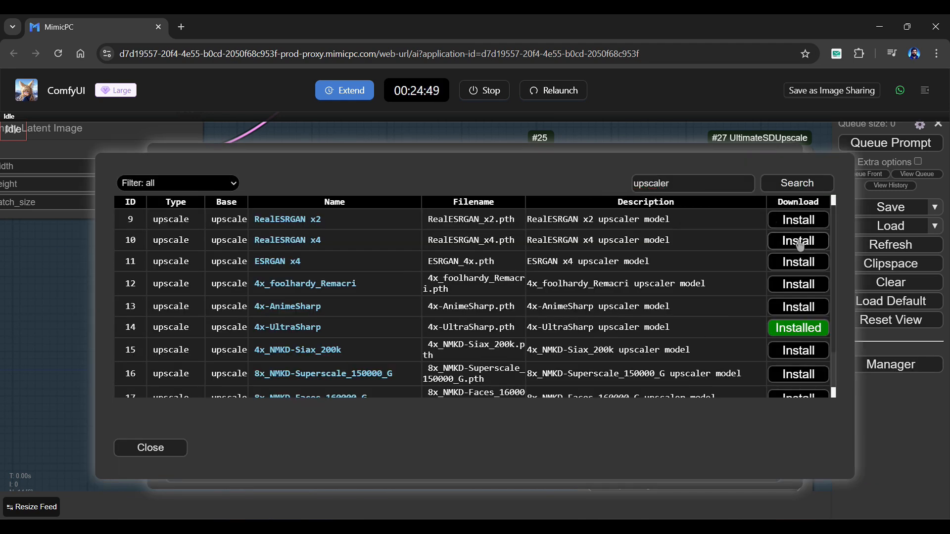
left_click(170, 455)
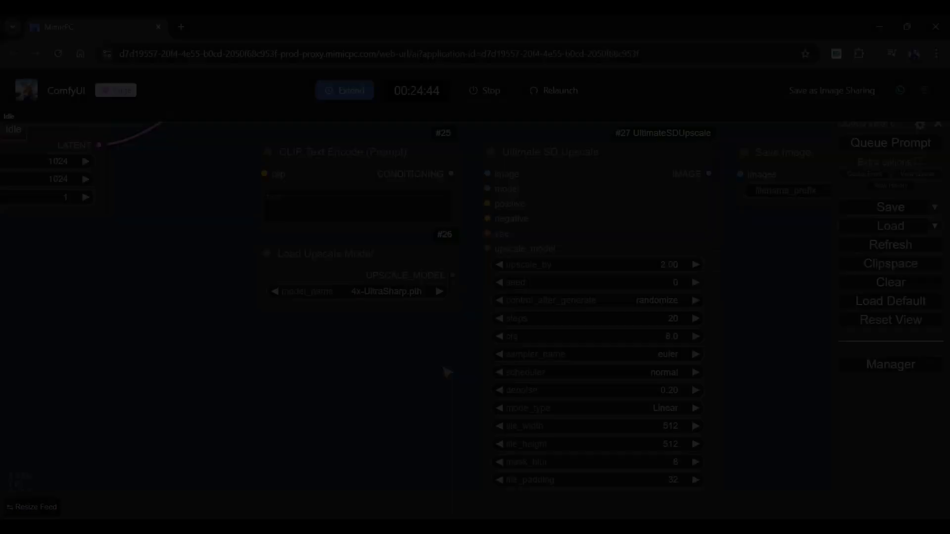
Configure the Ultimate SD Upscale node with seed 300, control_after_generate fixed, cfg 1.0 and the beta scheduler.
left_click_drag(446, 372, 315, 257)
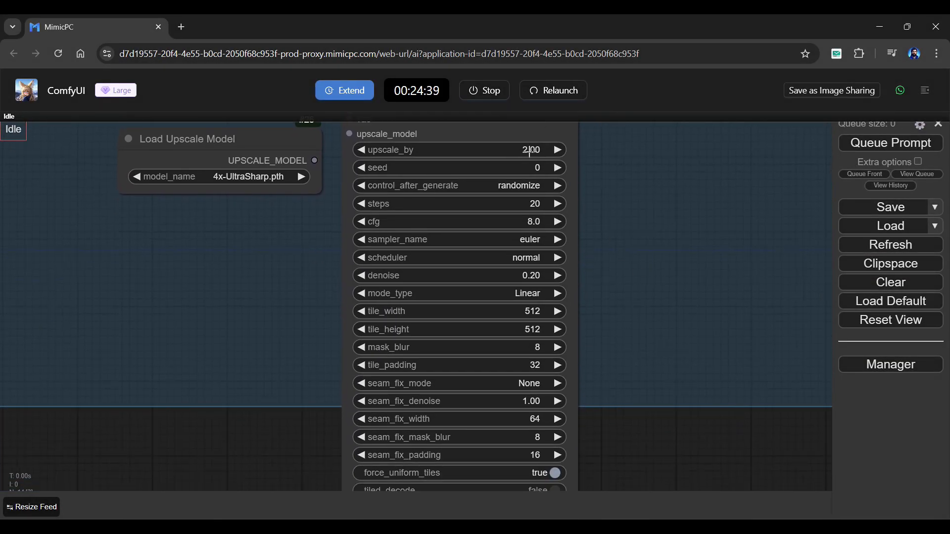
left_click(504, 151)
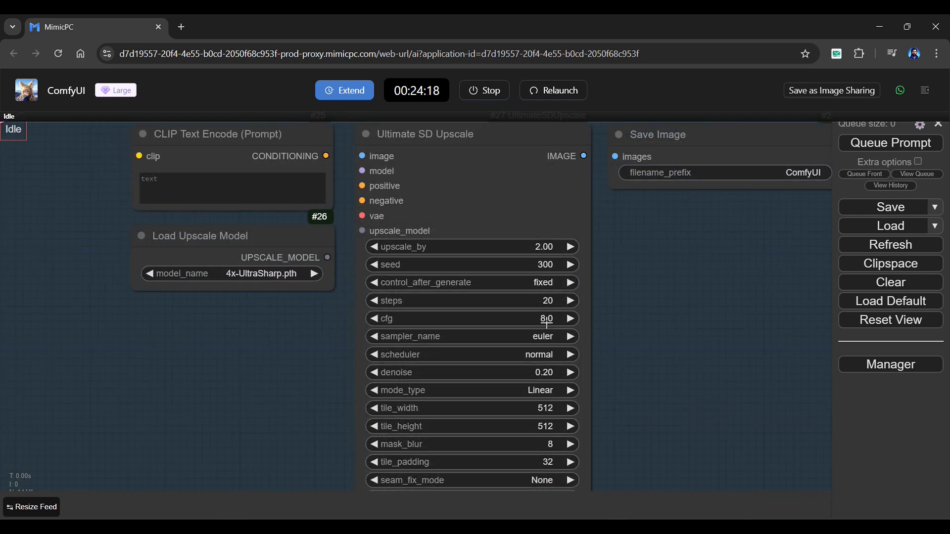
left_click(549, 319)
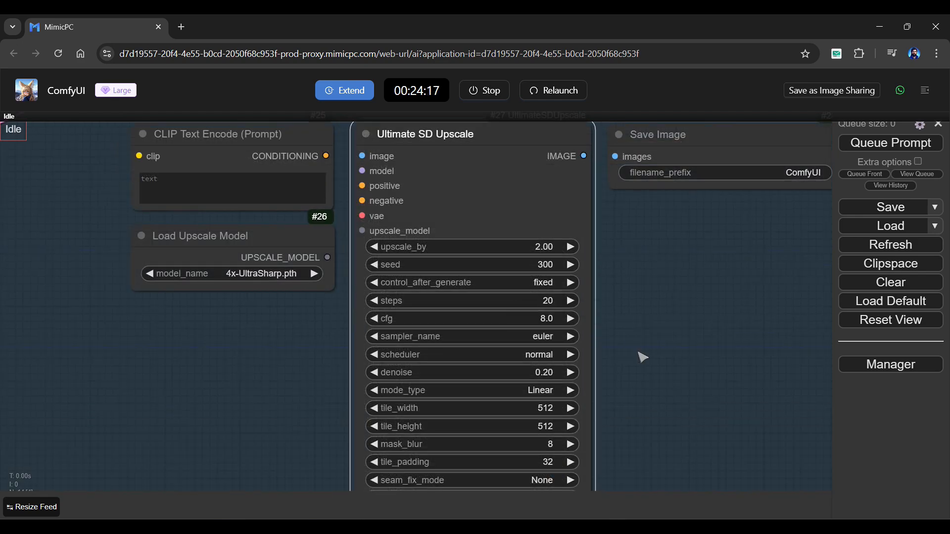
left_click(521, 355)
left_click(526, 442)
left_click_drag(653, 445, 584, 337)
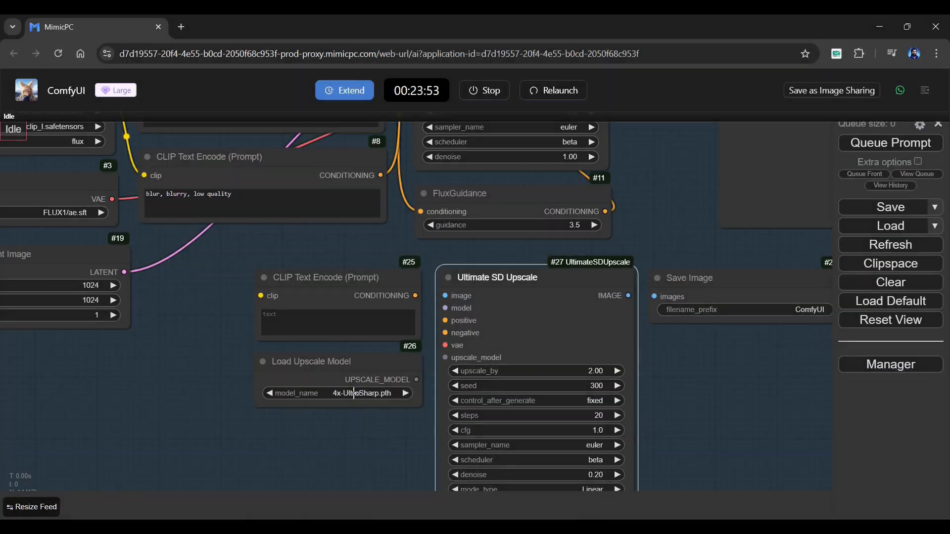
Wire the Ultimate SD Upscale node's image, model, conditioning, VAE and upscale model inputs, and connect its output to Save Image.
left_click(354, 393)
left_click_drag(375, 437, 360, 452)
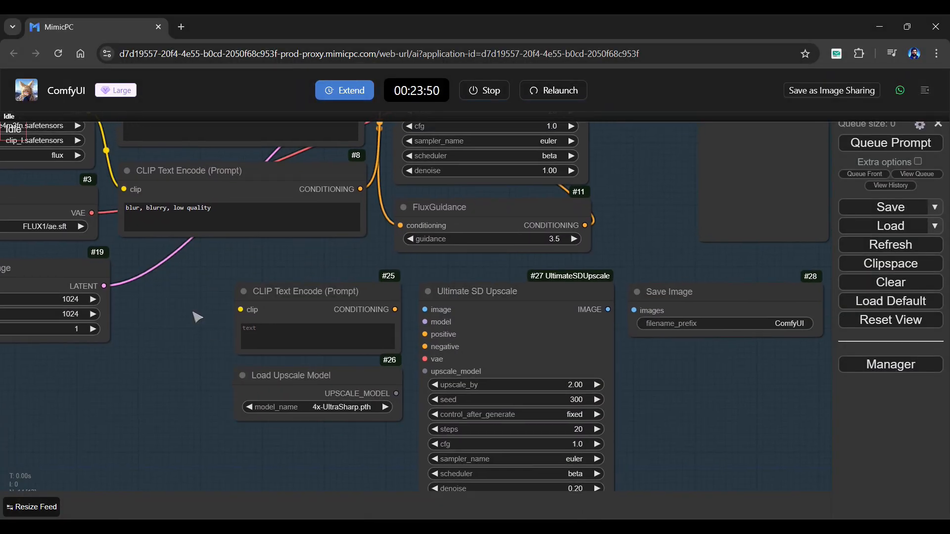
scroll(197, 317, "down", 5)
left_click_drag(426, 393, 451, 425)
left_click_drag(415, 344, 405, 330)
left_click_drag(695, 149, 391, 329)
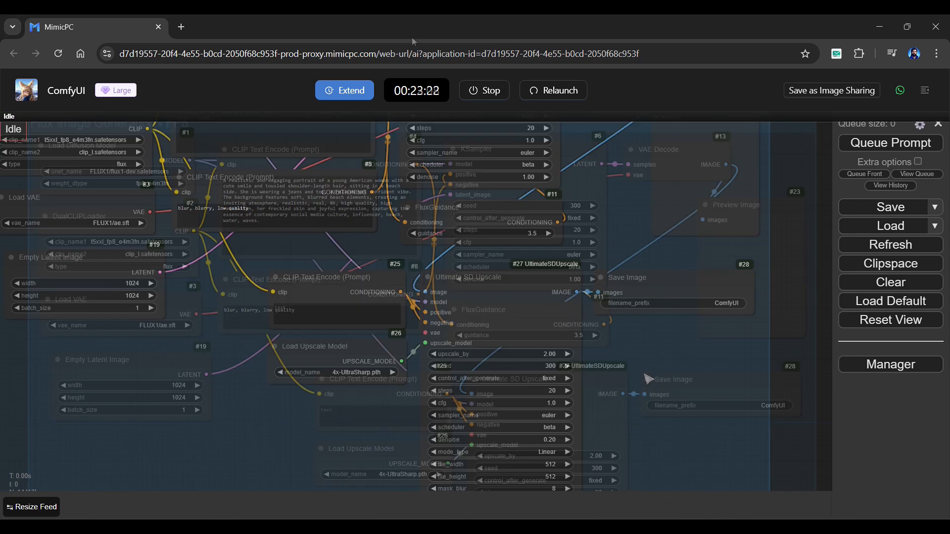
left_click_drag(196, 314, 454, 436)
Queue the extended FP8 workflow to generate and upscale the beach portrait.
scroll(683, 424, "down", 1)
scroll(688, 424, "down", 2)
scroll(688, 424, "up", 2)
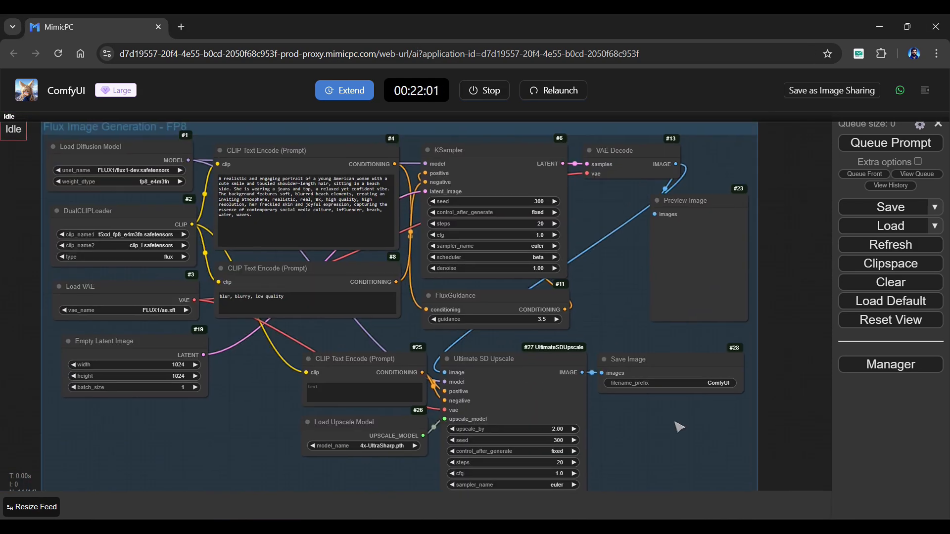
left_click(890, 149)
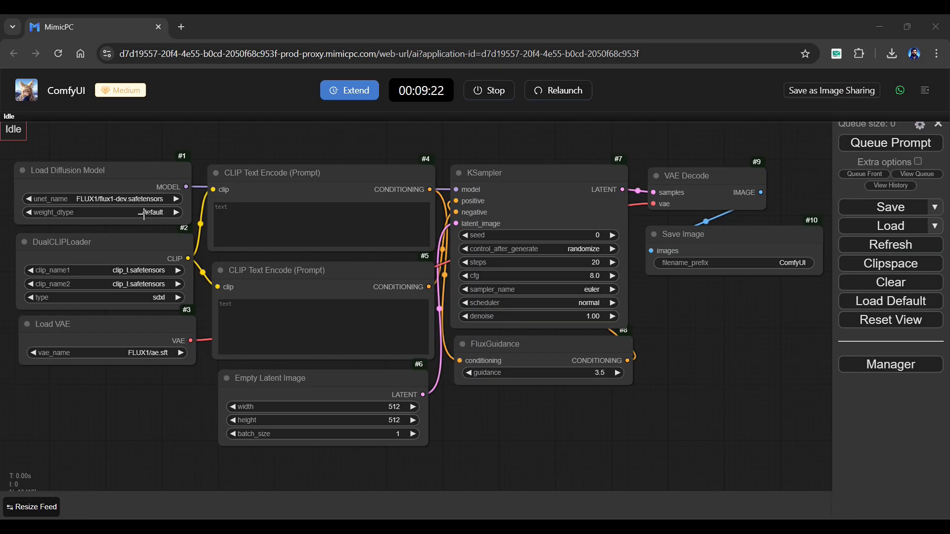
Set Load Diffusion Model's weight_dtype to fp8_e4m3fn and DualCLIPLoader's clip_name1 to t5xxl_fp8_e4m3fn.safetensors.
left_click(143, 213)
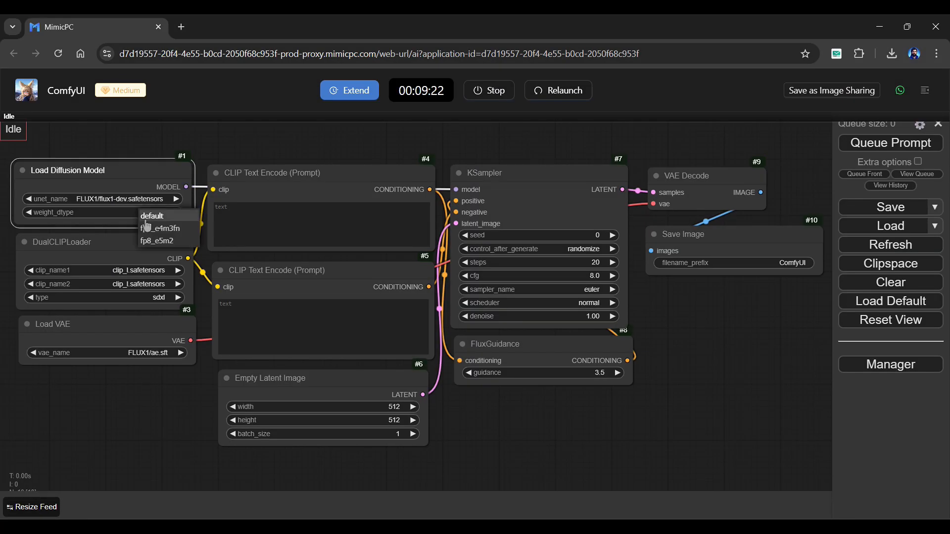
left_click(158, 228)
left_click(144, 271)
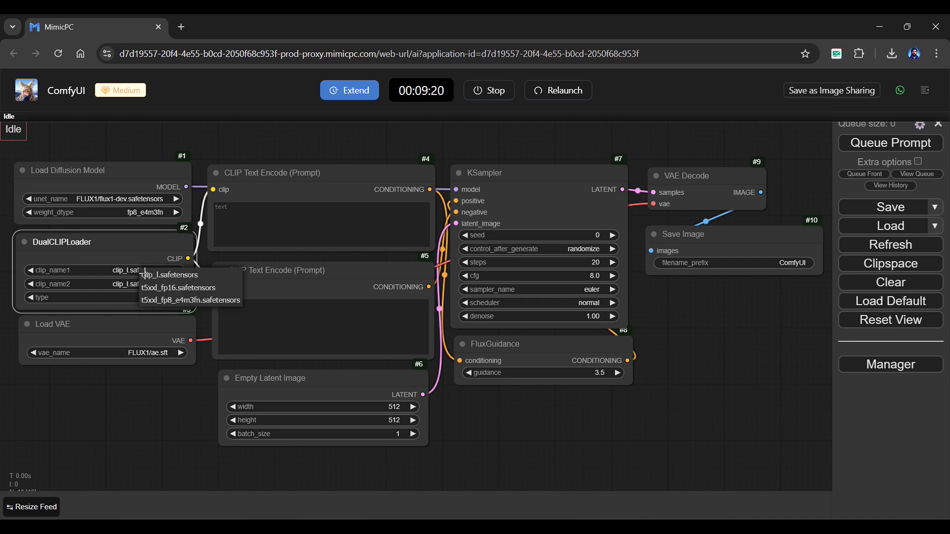
left_click(177, 301)
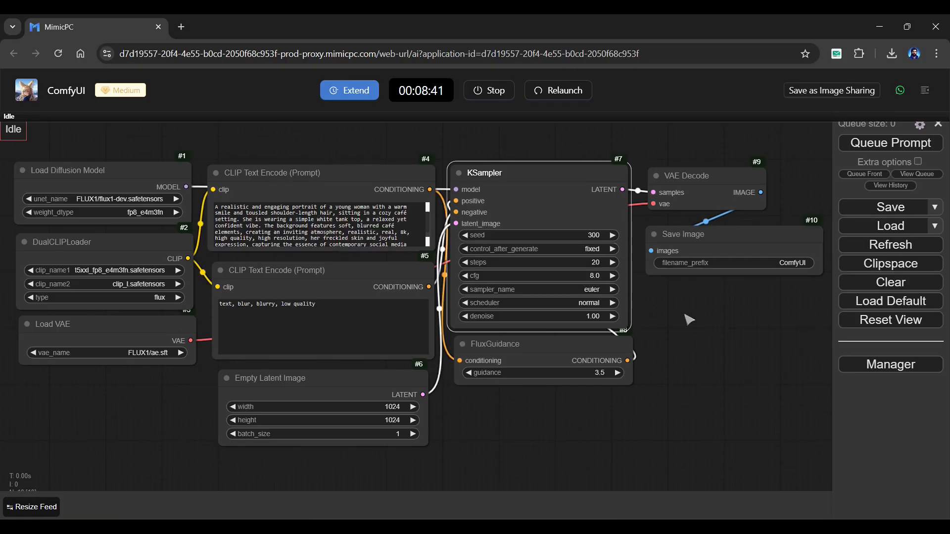
Generate the café portrait with the KSampler's cfg at 1.0 and scheduler at beta, and open the resulting image.
left_click(598, 302)
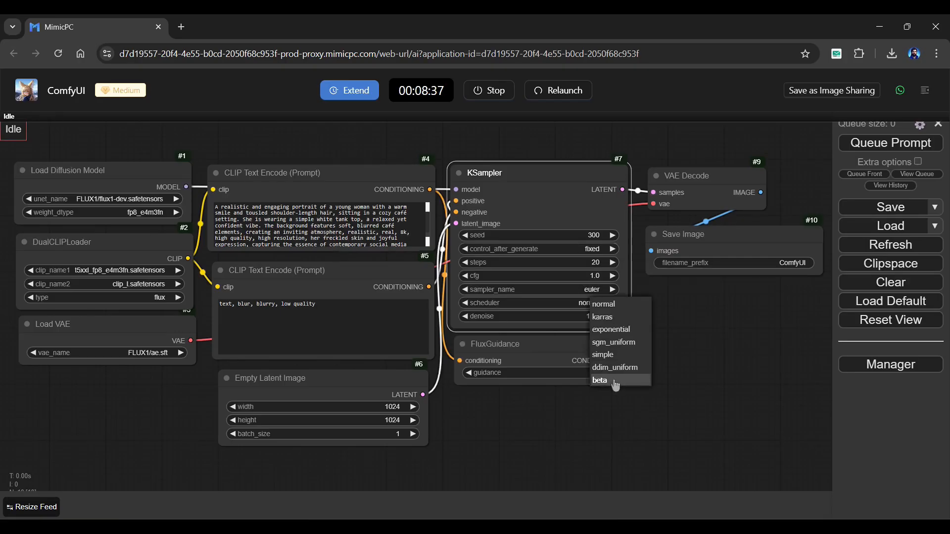
left_click(600, 384)
left_click(895, 146)
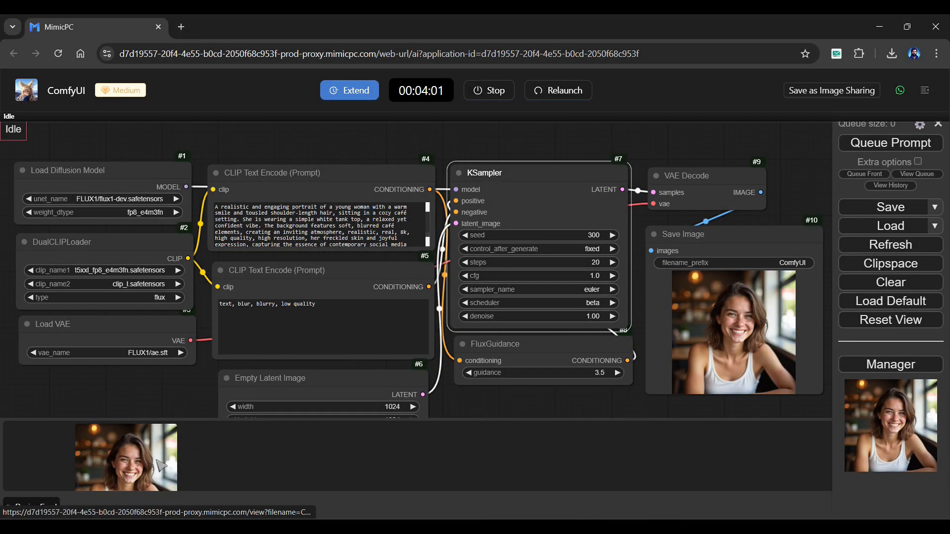
left_click(203, 455)
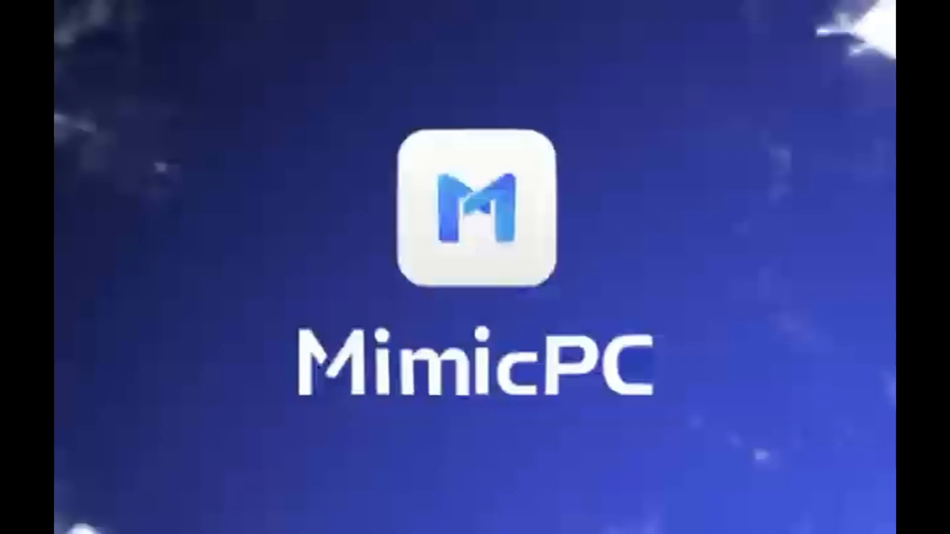